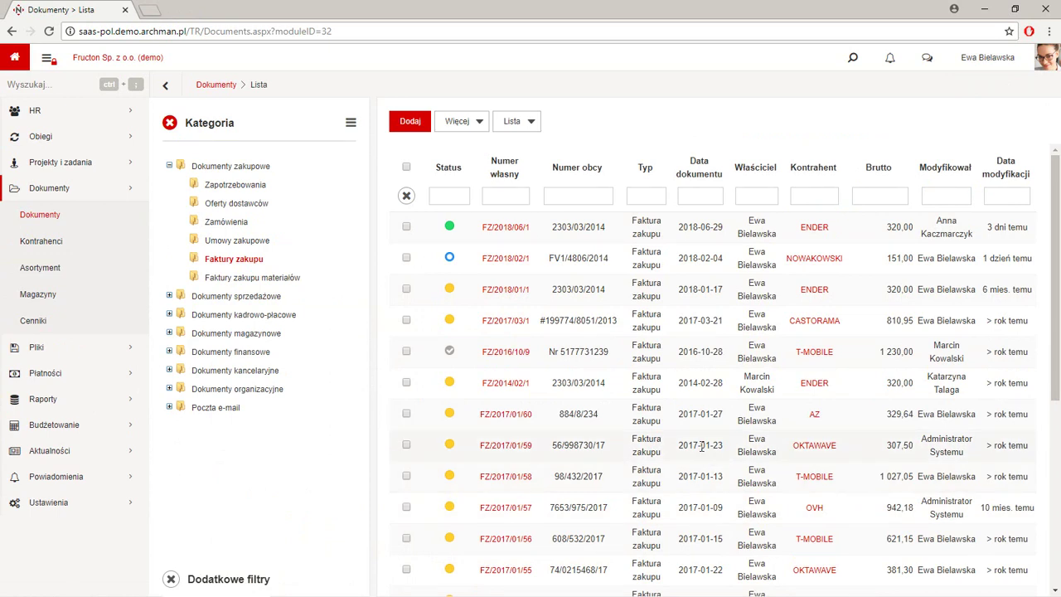
Open the Kontrahenci list in a new browser tab and open the contractor Bio-fruktis Sp. z o.o. for editing
right_click(36, 242)
click(68, 247)
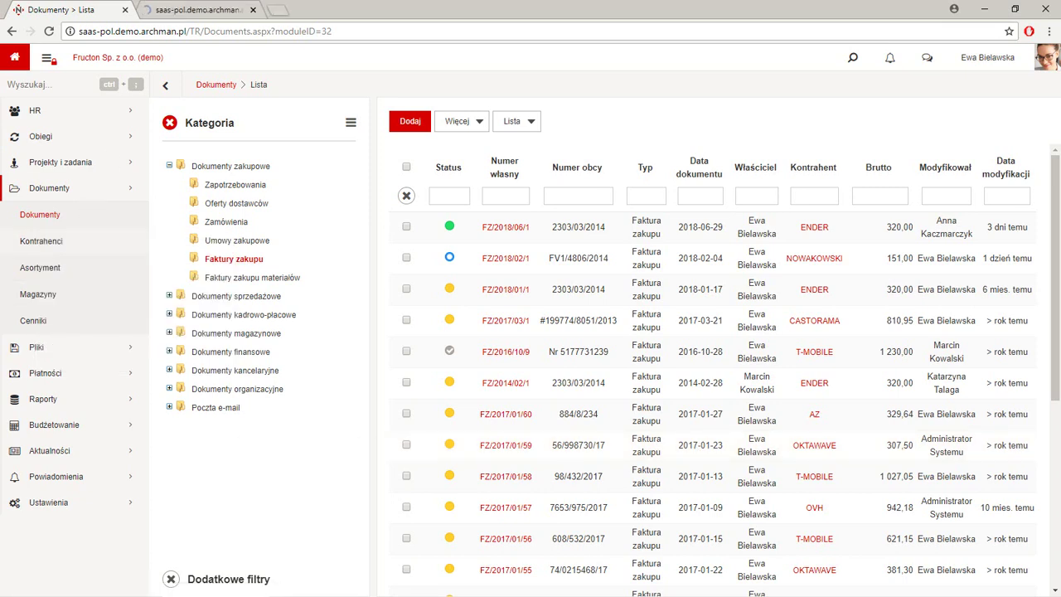
click(213, 9)
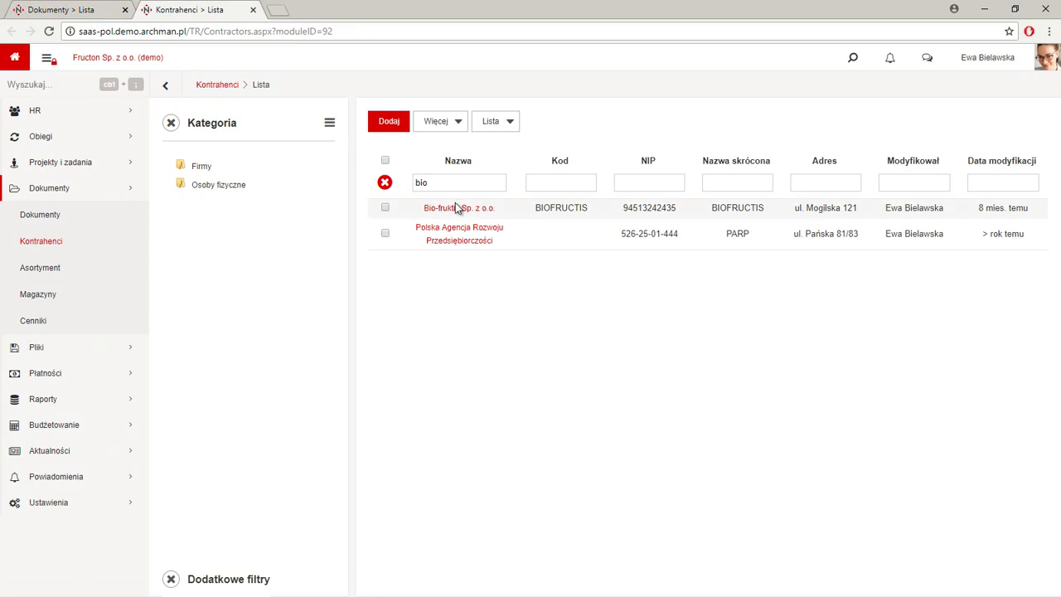
click(455, 213)
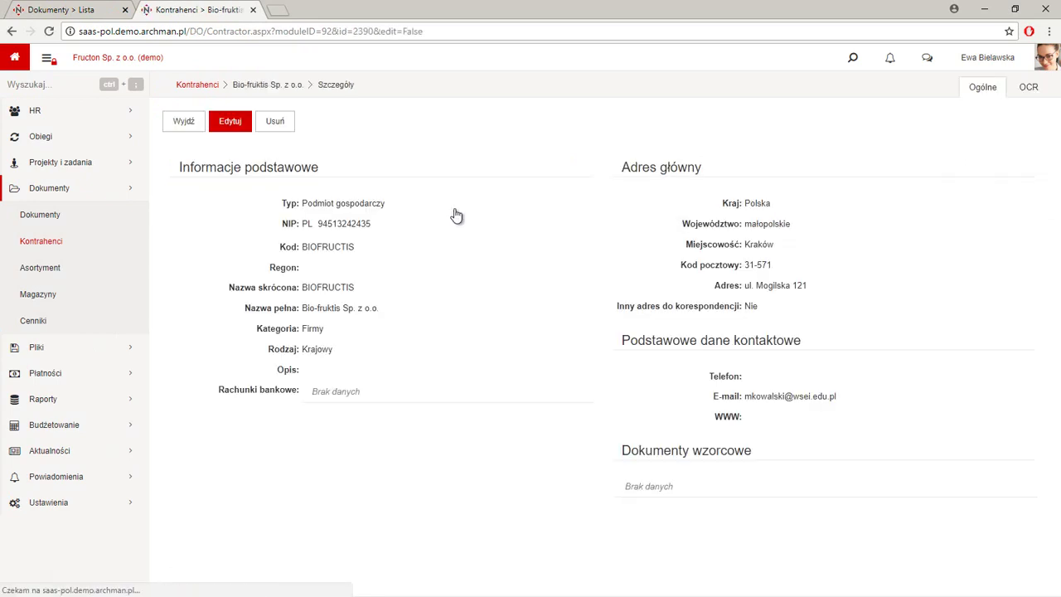
click(235, 126)
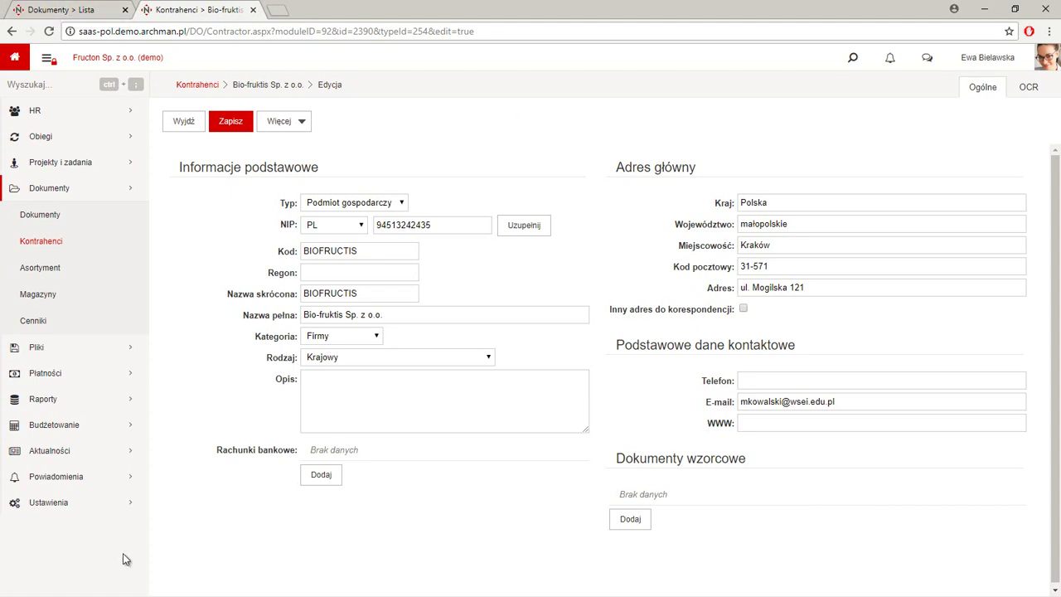
Open the Formularze list from the Personalizacja settings in a new browser tab and edit the Kontrahent form
click(79, 512)
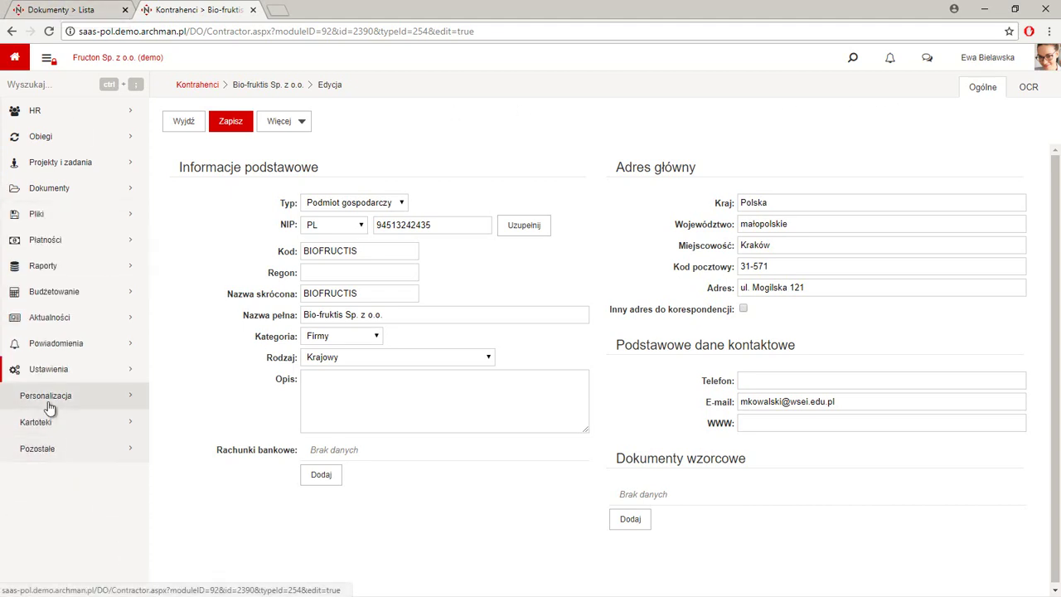
click(49, 406)
scroll(48, 414, down, 2)
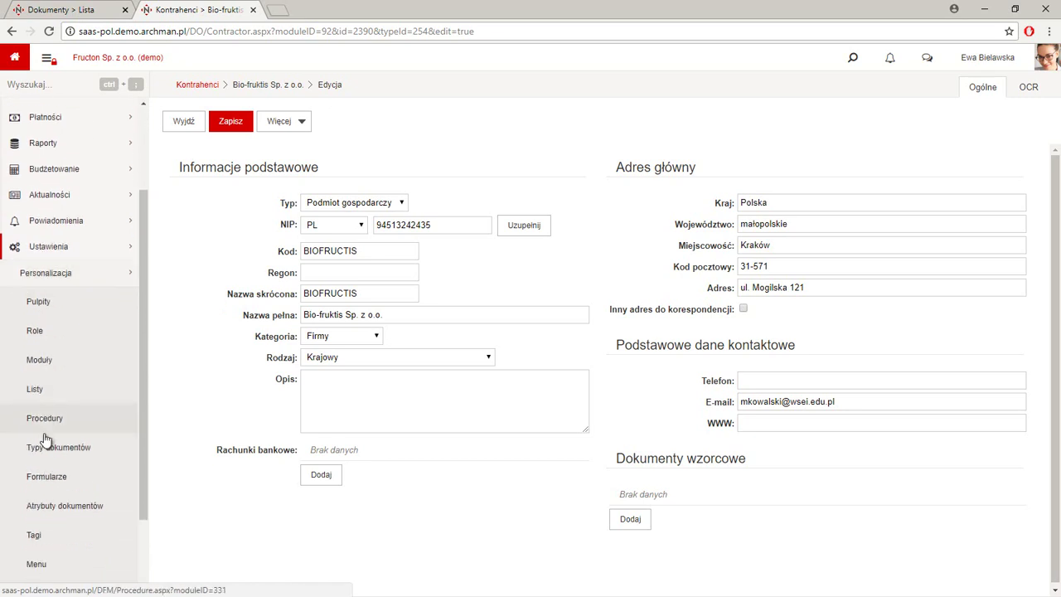
right_click(47, 475)
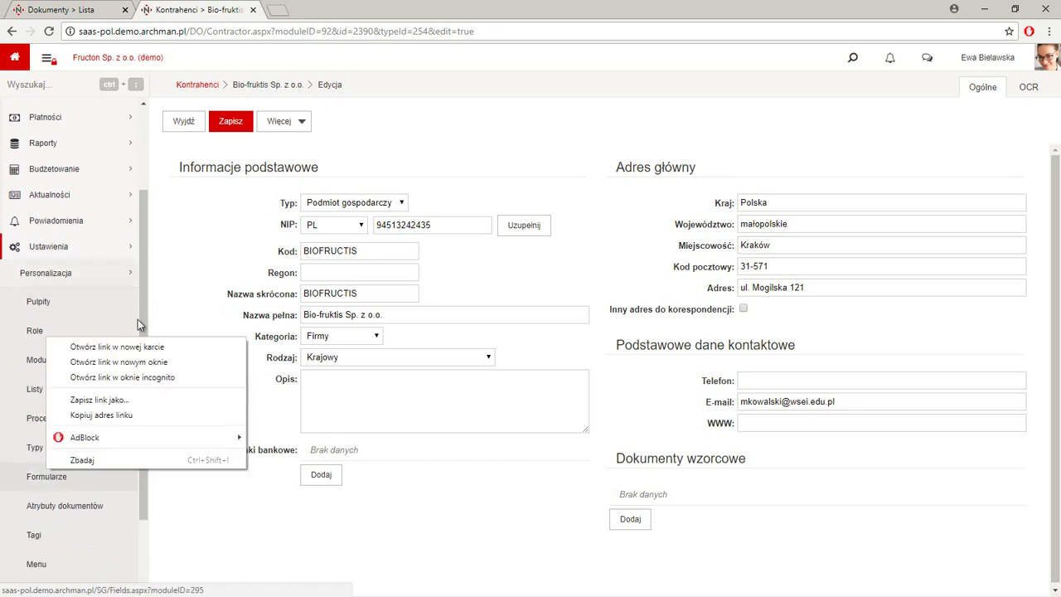
click(108, 347)
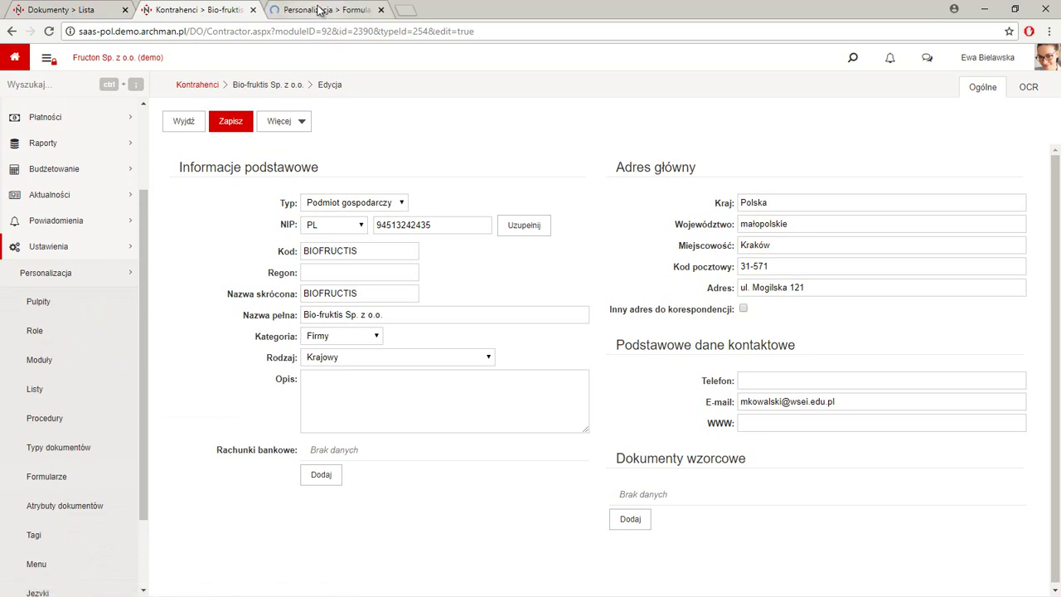
click(322, 10)
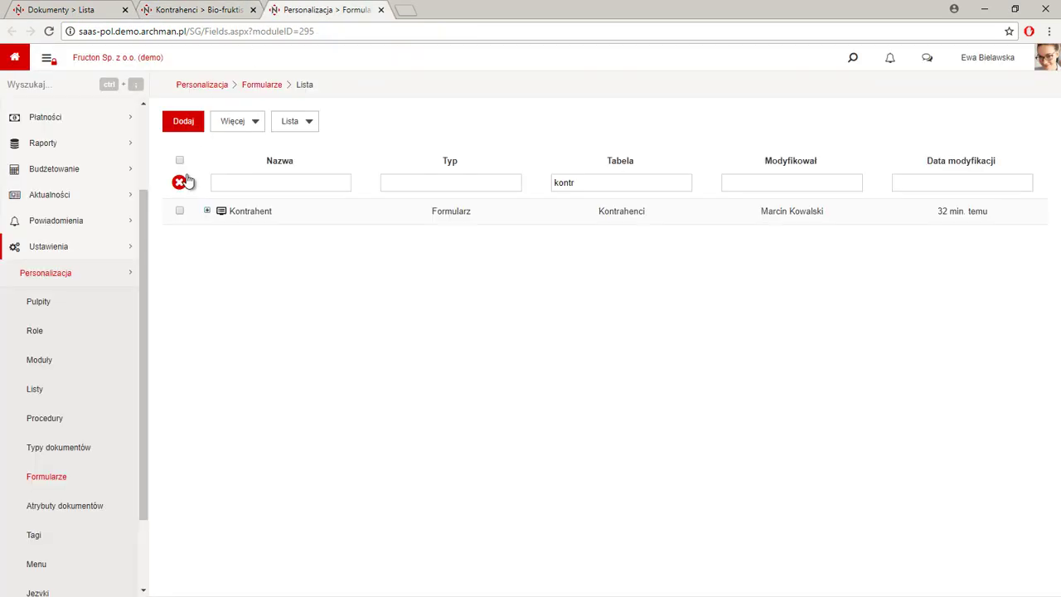
click(181, 211)
click(224, 125)
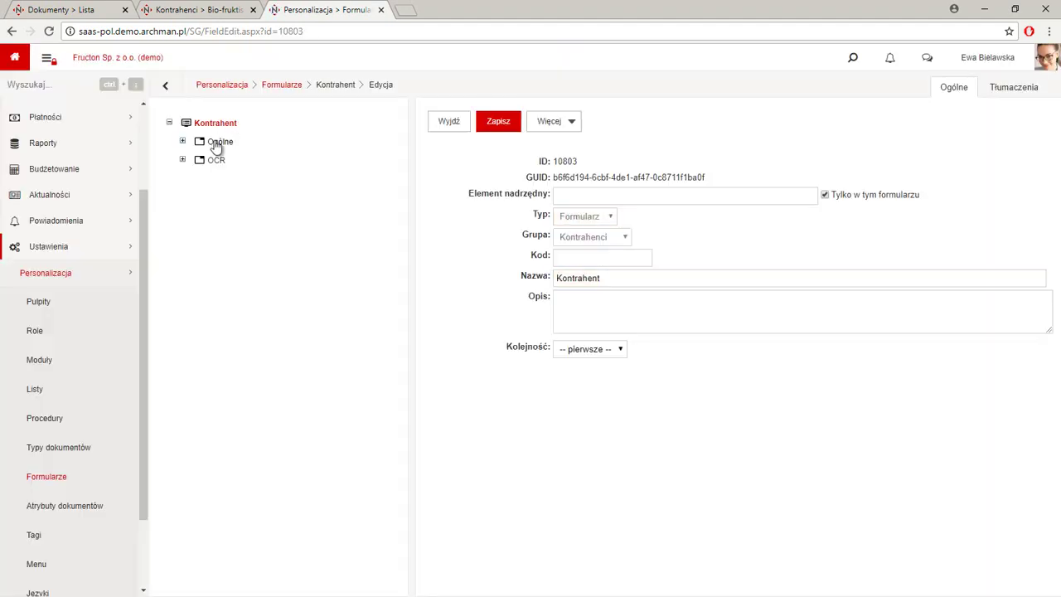
Compare the tabs on the Bio-fruktis contractor record with the element tree of the Kontrahent form
click(199, 9)
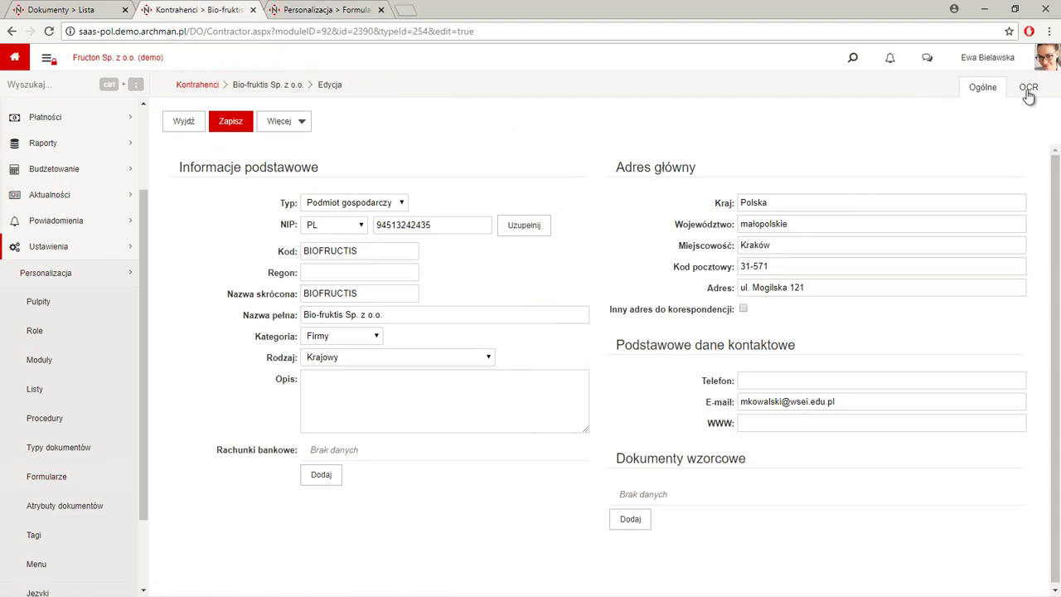
click(311, 9)
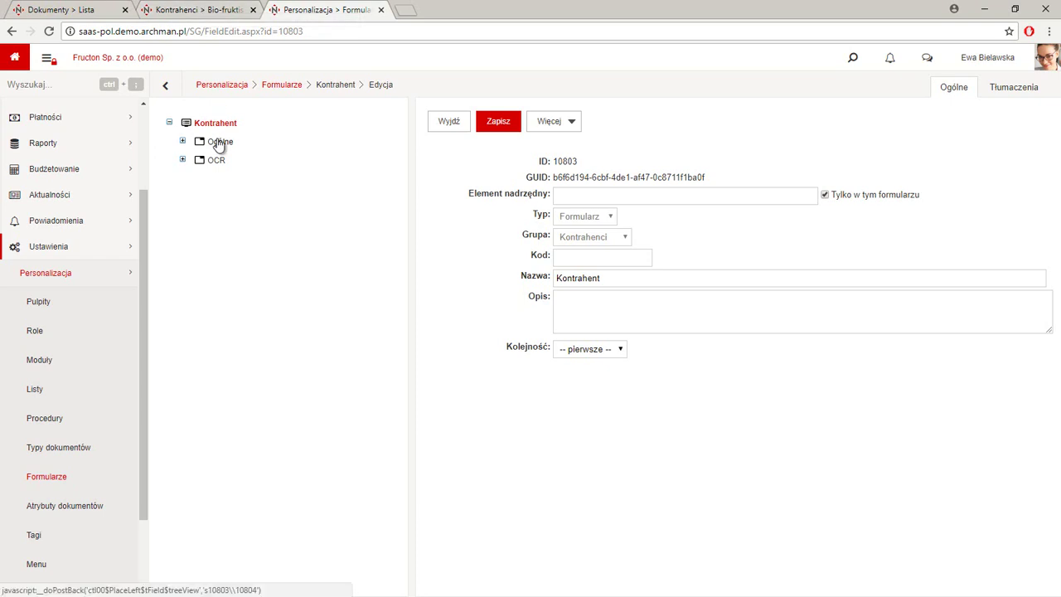
mouse_move(282, 139)
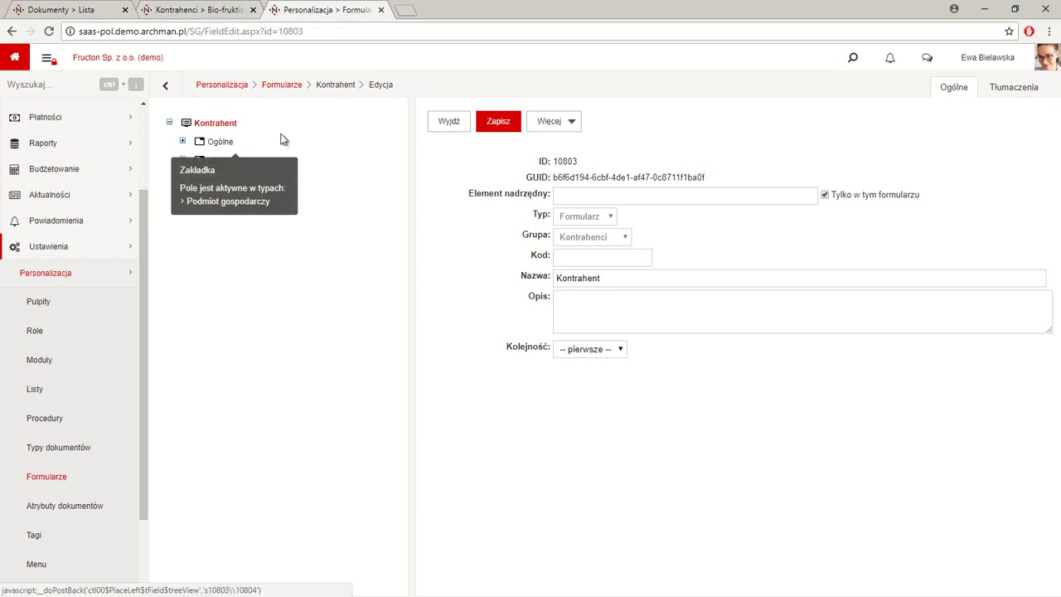
Start a new element directly under the Kontrahent form and set its type to Zakładka
click(566, 128)
click(569, 155)
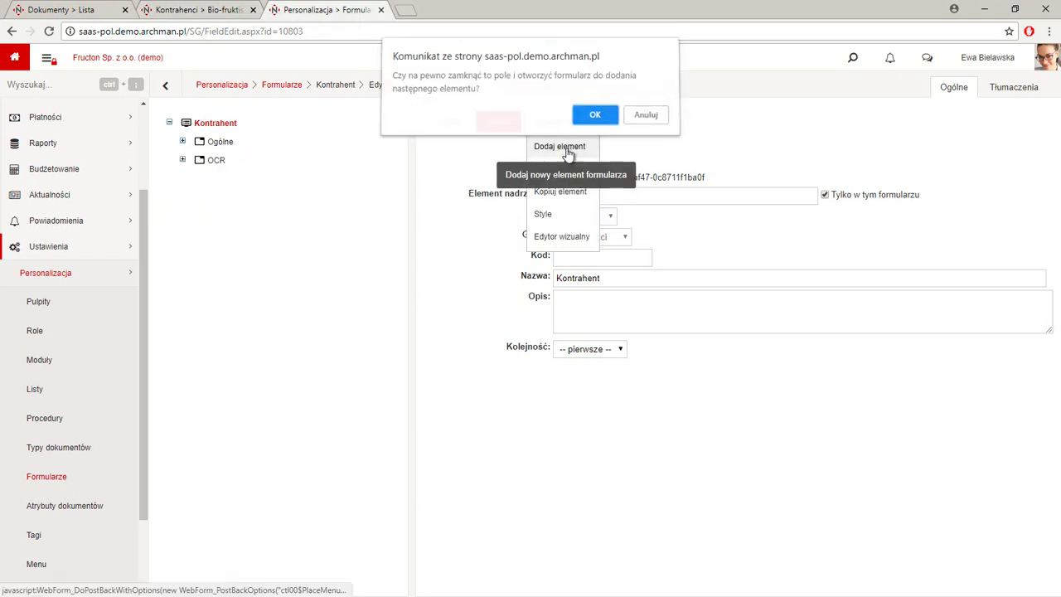
click(596, 119)
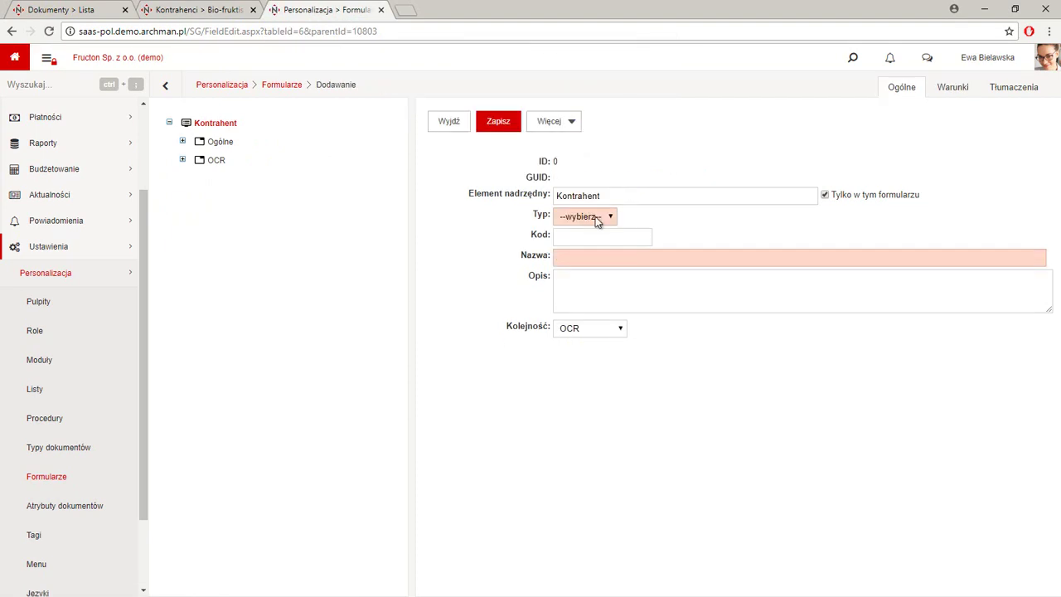
click(595, 217)
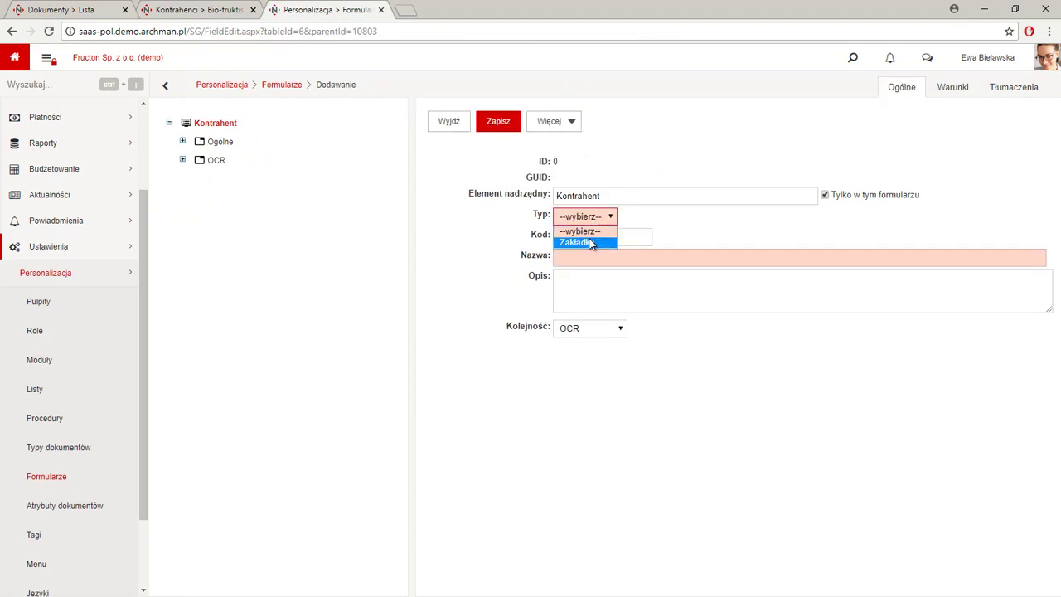
click(592, 239)
Name the new tab element Dokumenty, set its Kolejność to Ogólne and save it
click(591, 256)
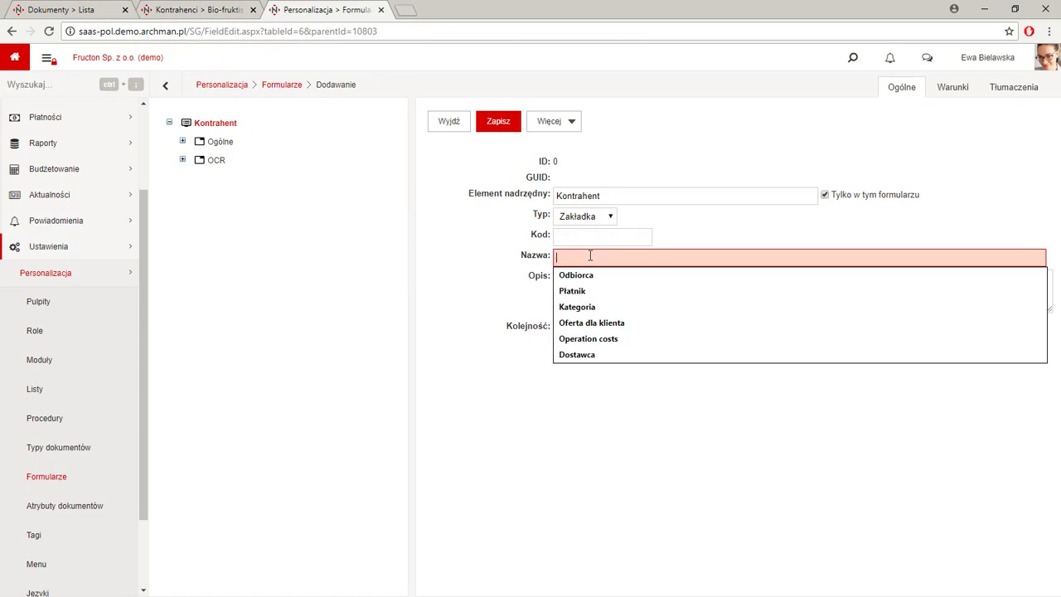
text(Dokumenty zakupowe)
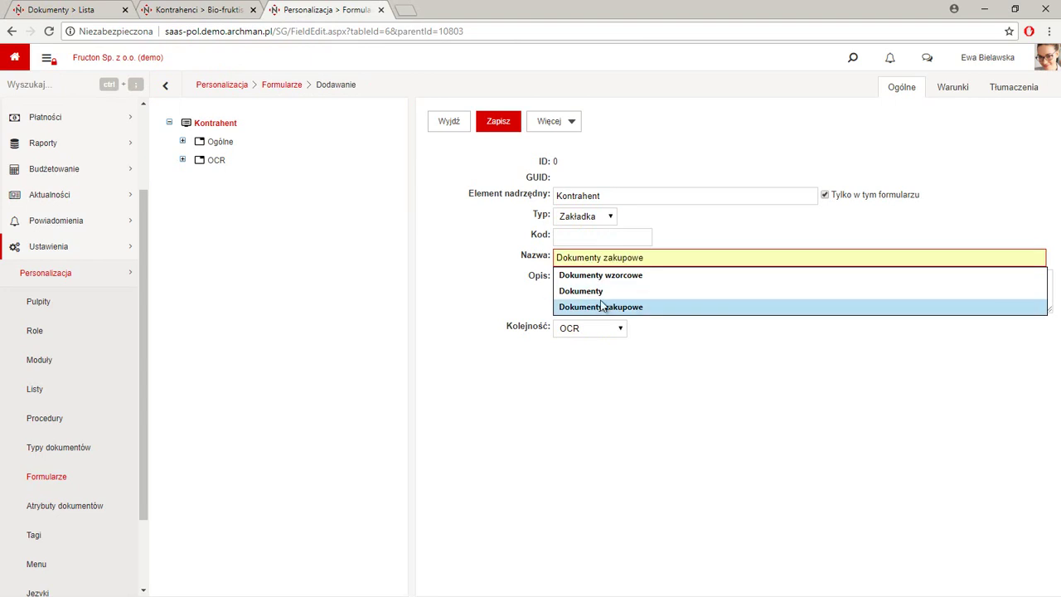
click(601, 293)
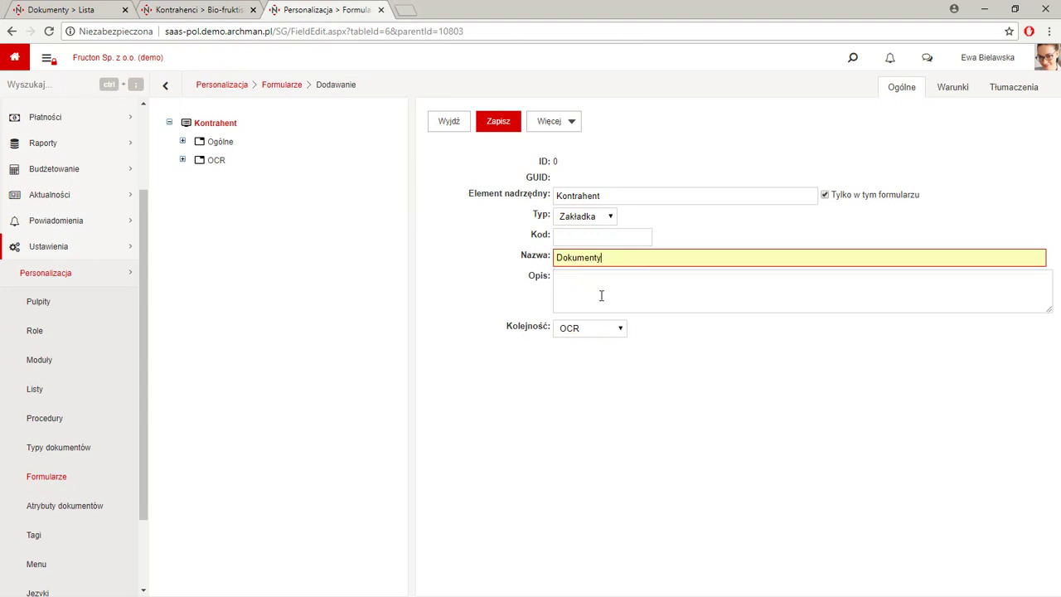
click(589, 294)
click(596, 332)
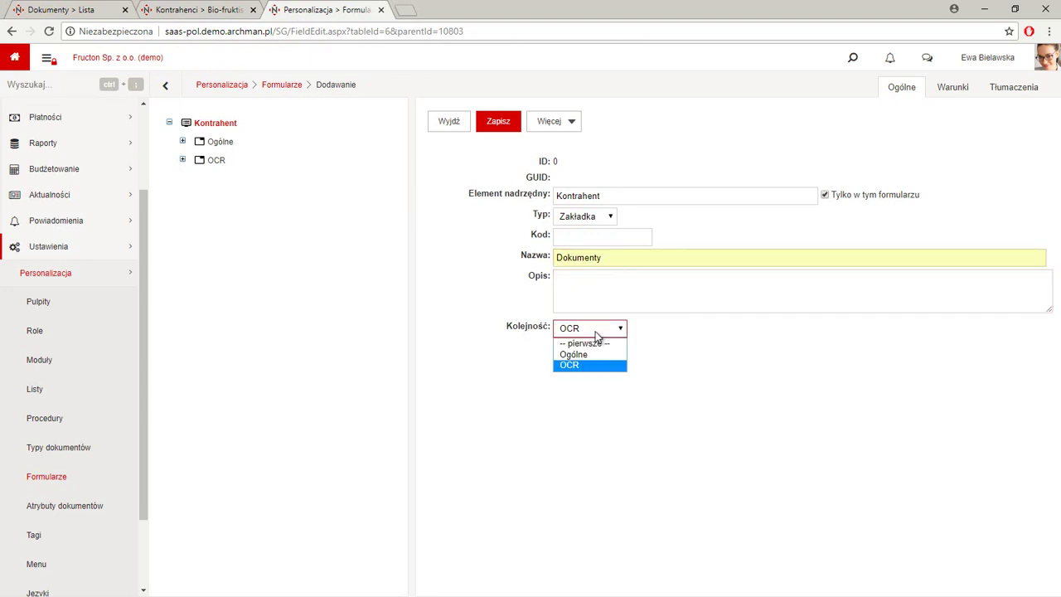
click(578, 353)
click(506, 129)
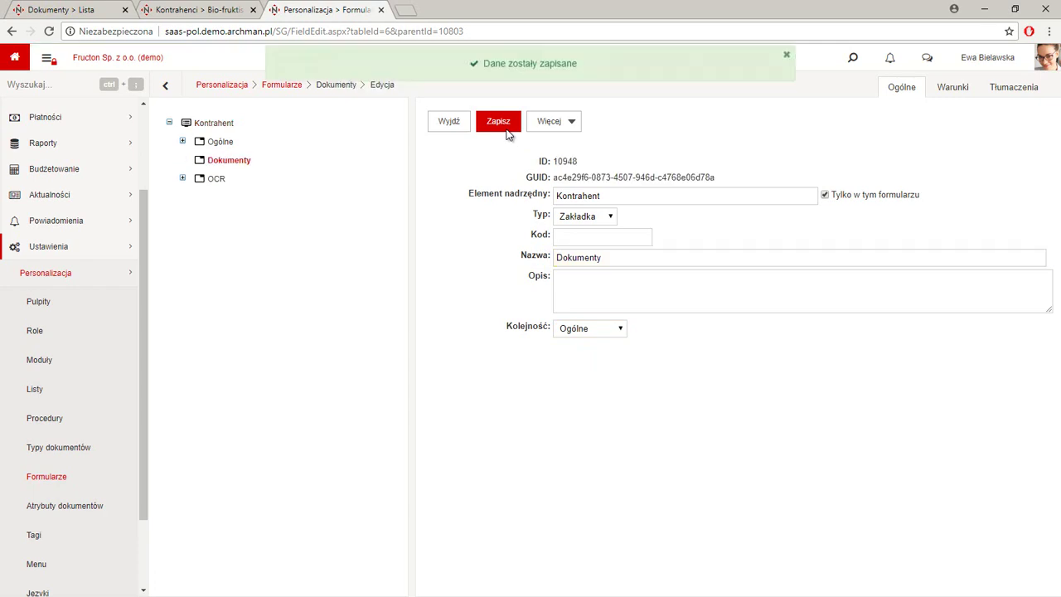
Add an element of type Kontener named Dokumenty under the Dokumenty tab element and save it
click(558, 122)
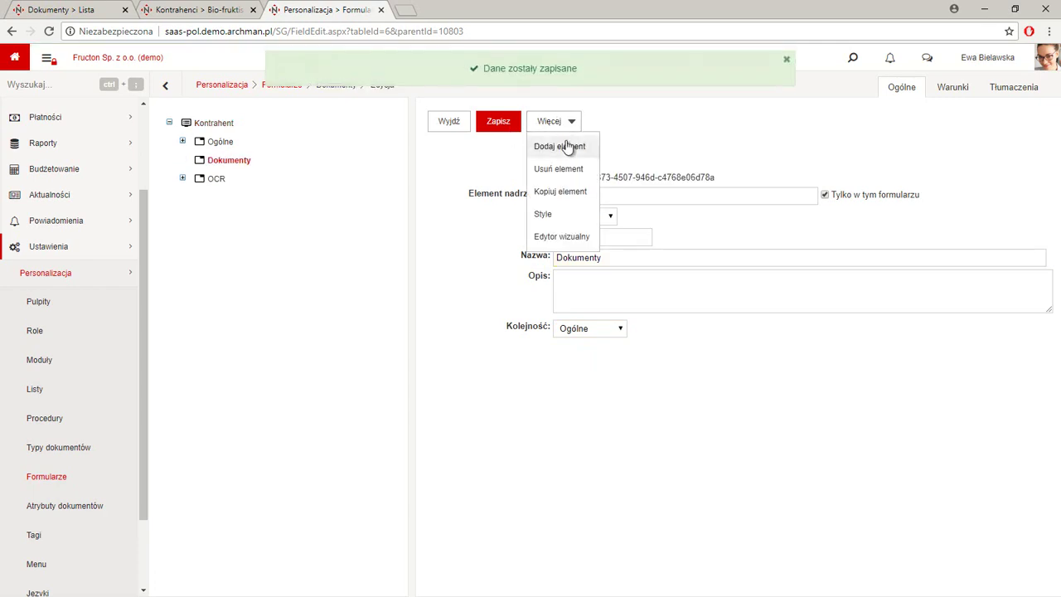
click(566, 149)
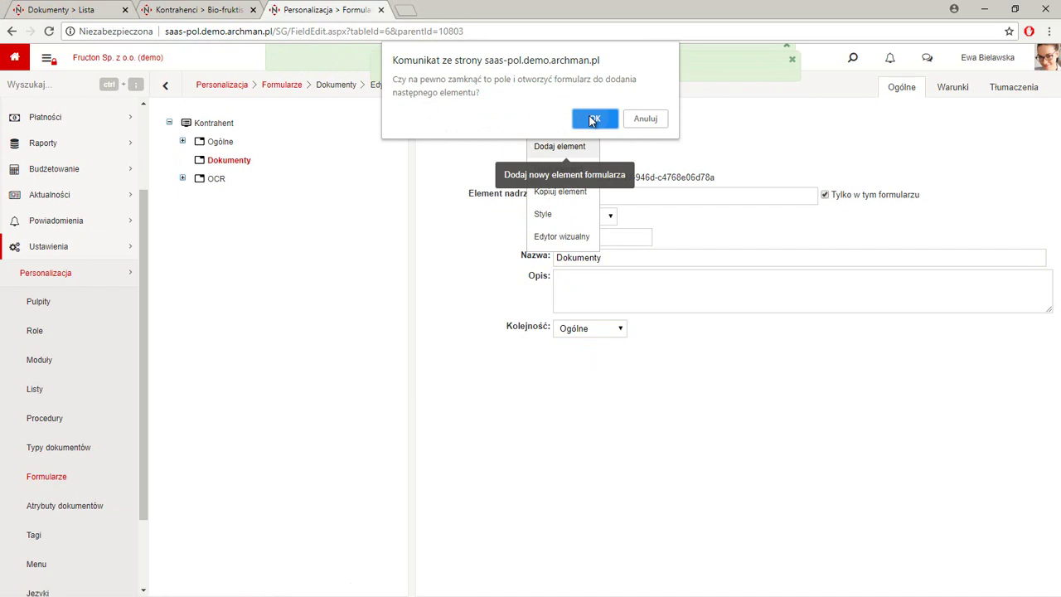
click(590, 117)
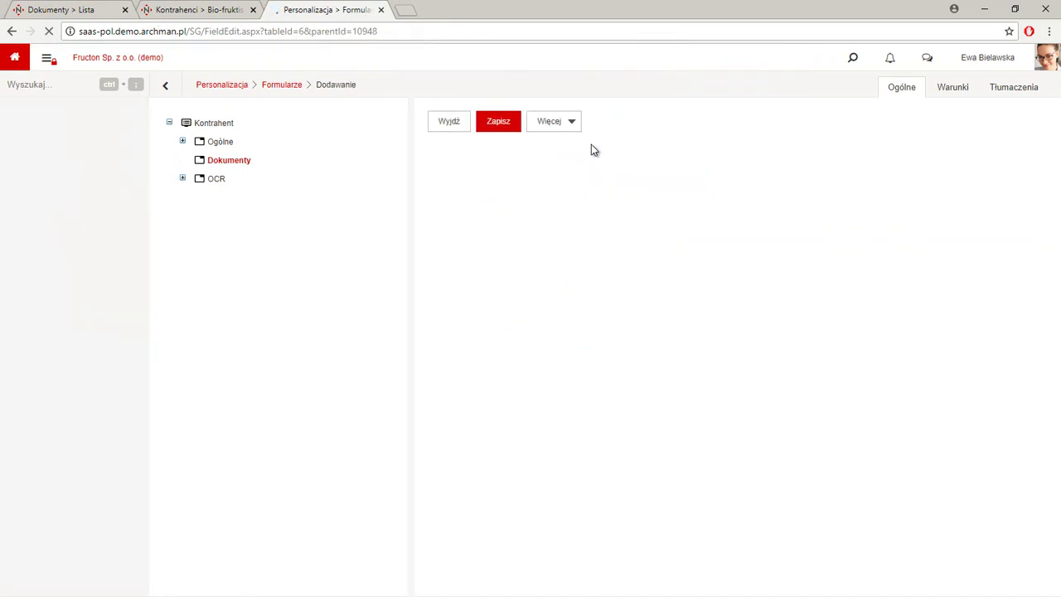
click(594, 217)
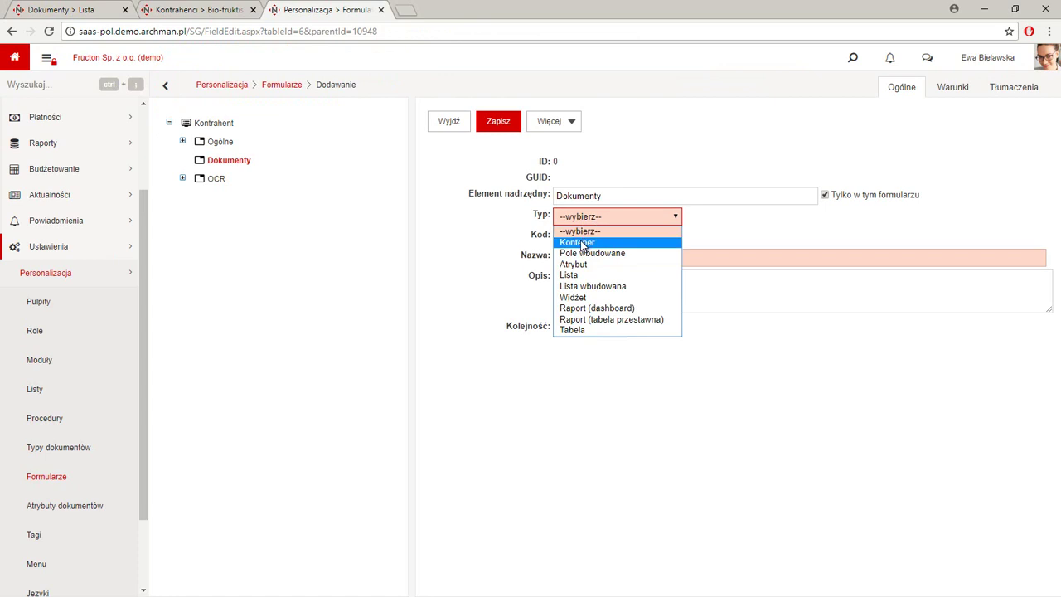
click(583, 242)
click(574, 262)
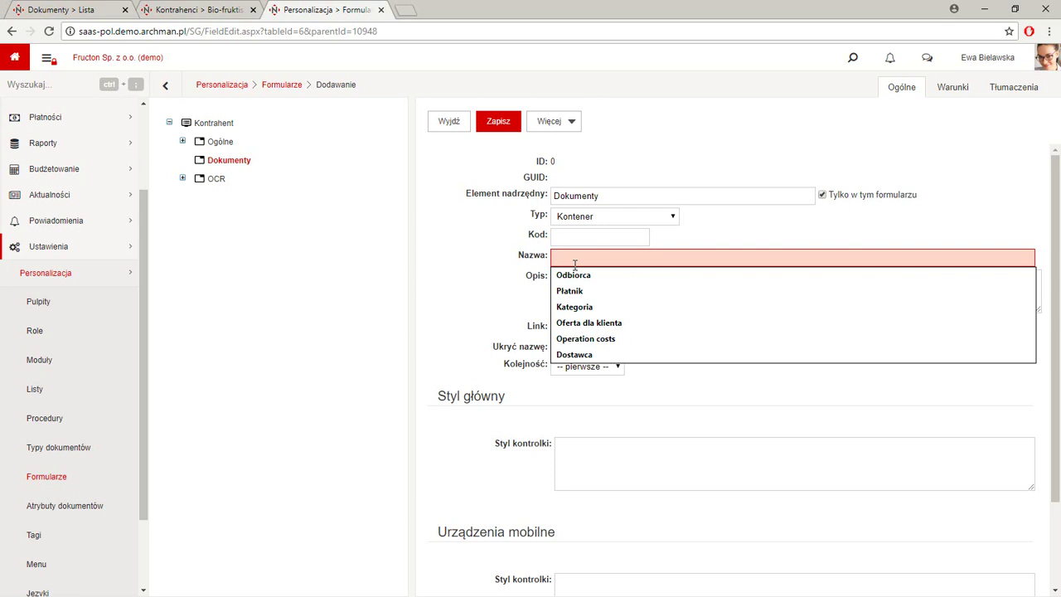
text(Dokumenty)
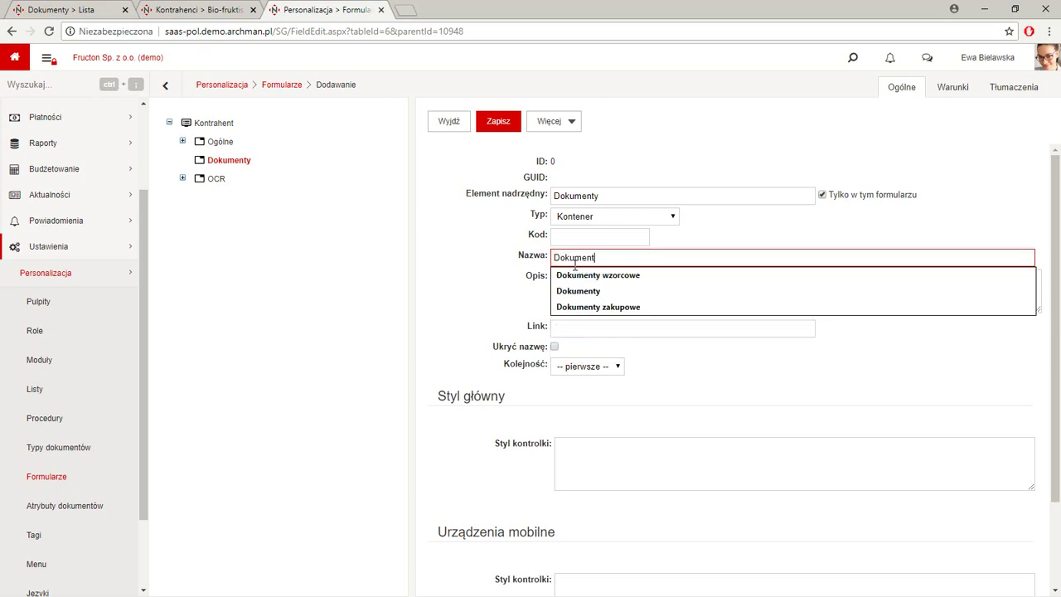
click(704, 243)
click(502, 126)
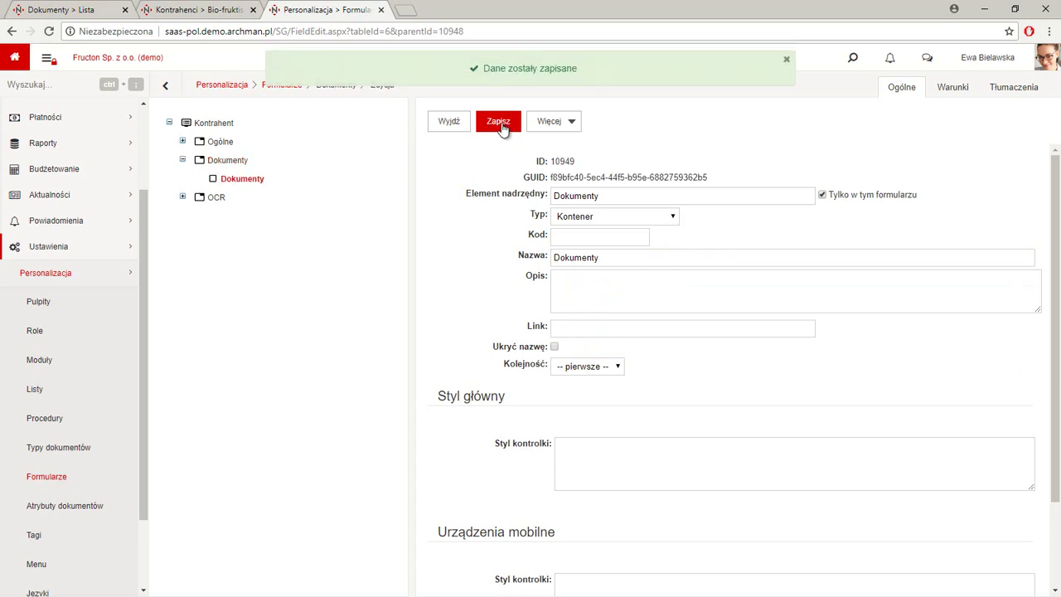
Add a Lista wbudowana element named Dokumenty kontrahenta inside the Dokumenty container, with Ukryć nazwę enabled, and save it
click(574, 126)
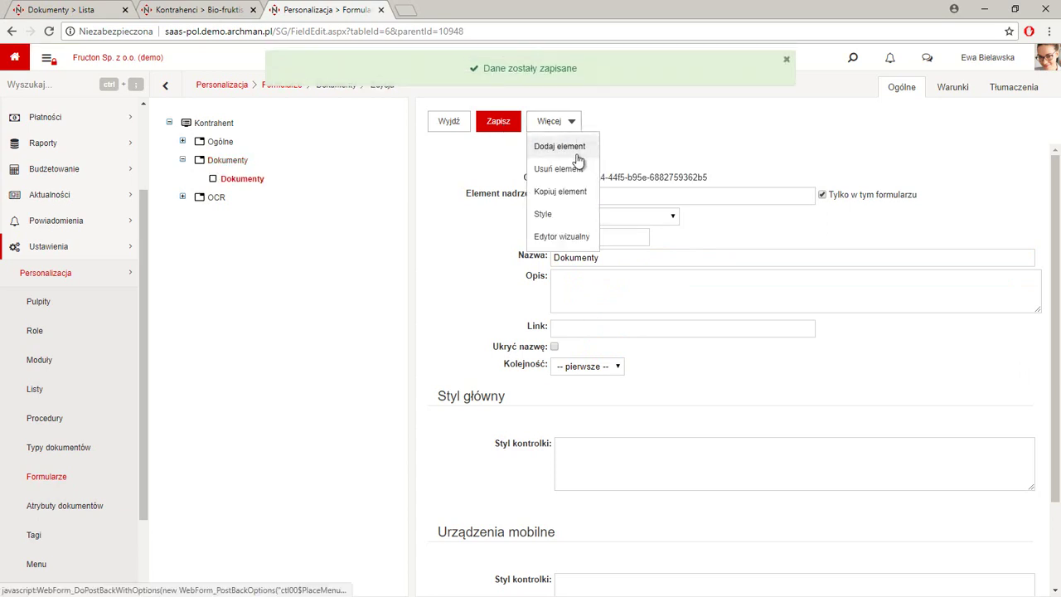
click(571, 148)
click(597, 115)
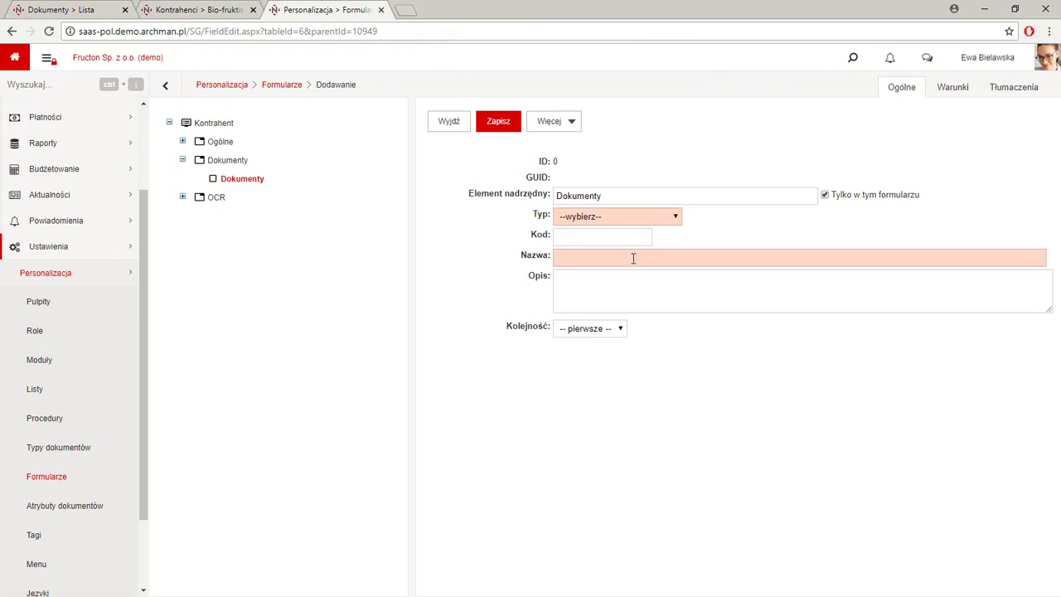
click(617, 217)
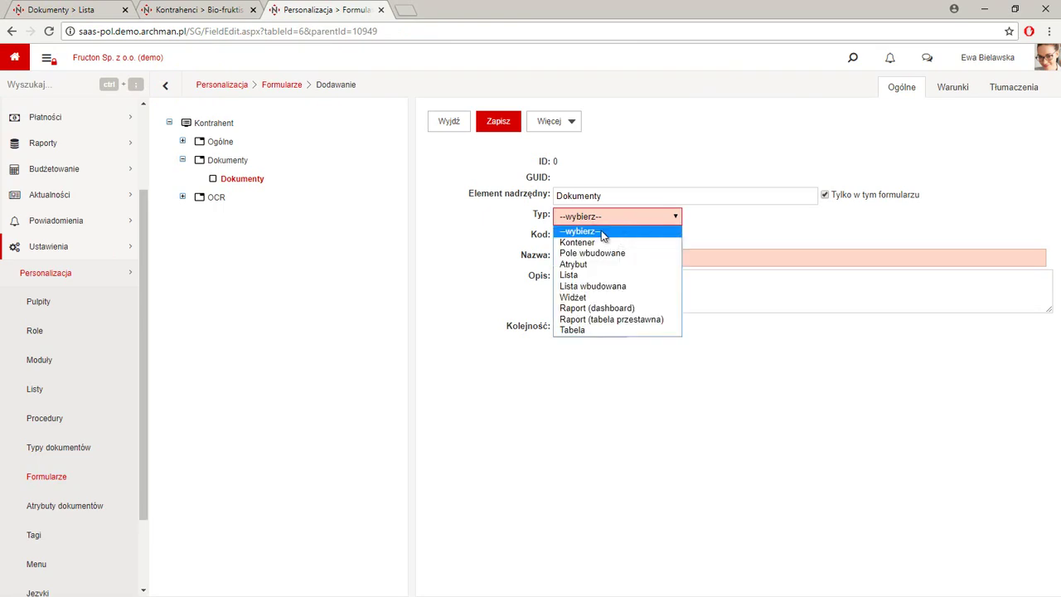
click(587, 286)
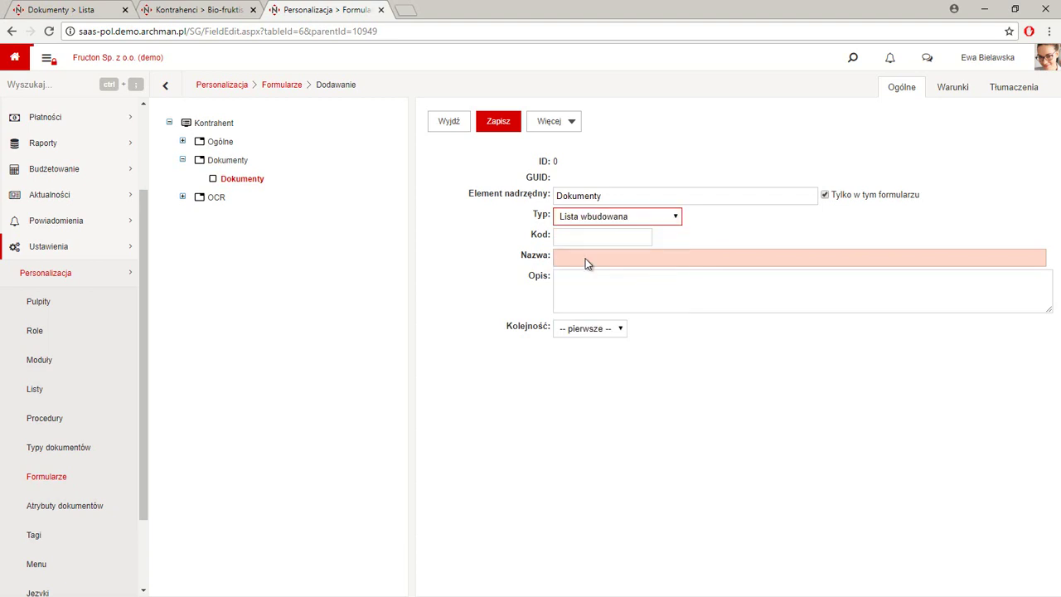
click(586, 258)
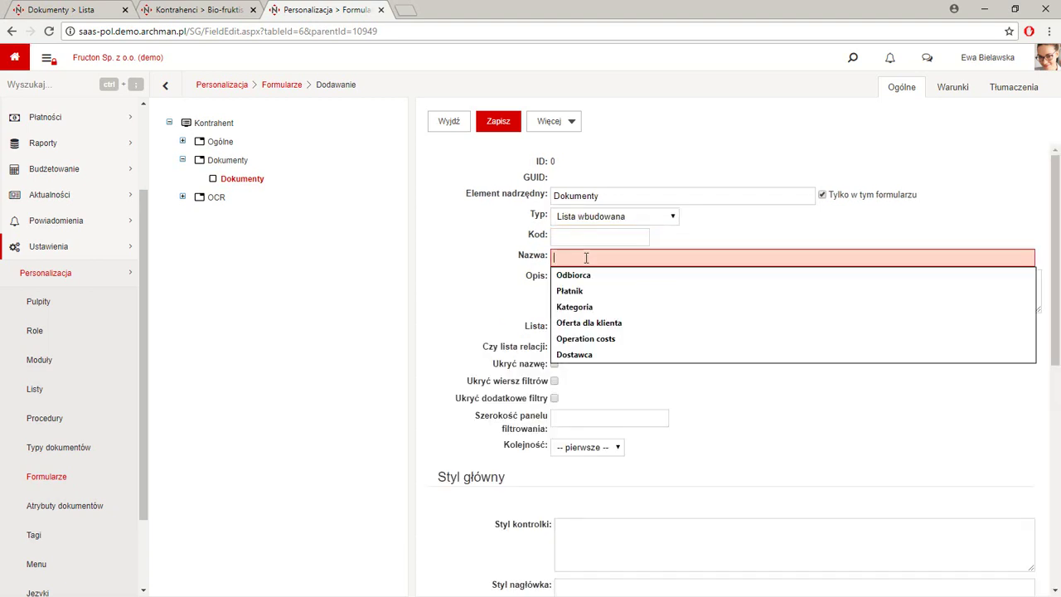
text(Dokumenty kontrahenta)
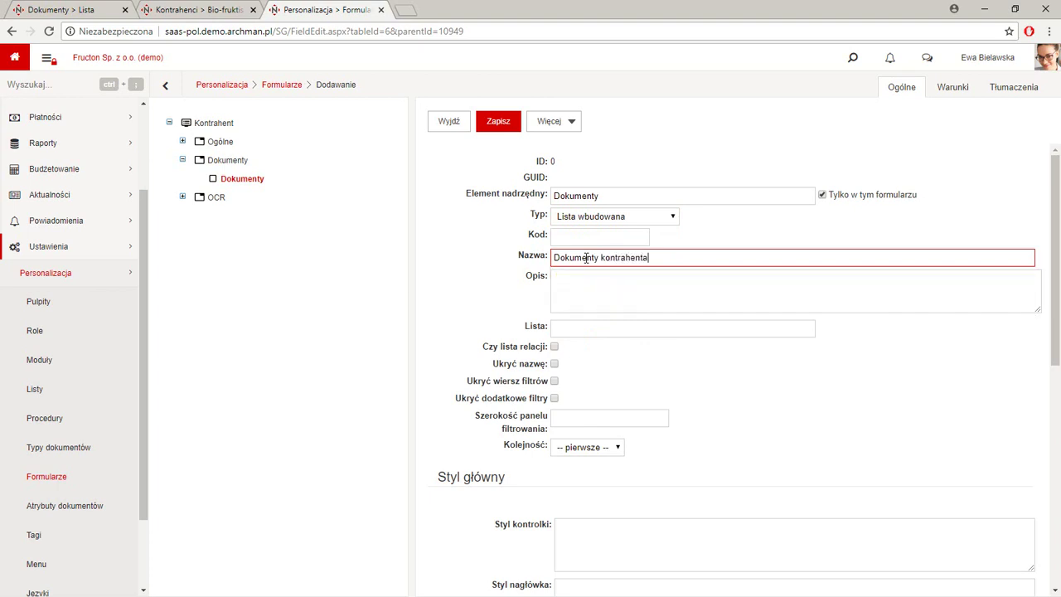
click(611, 297)
click(497, 123)
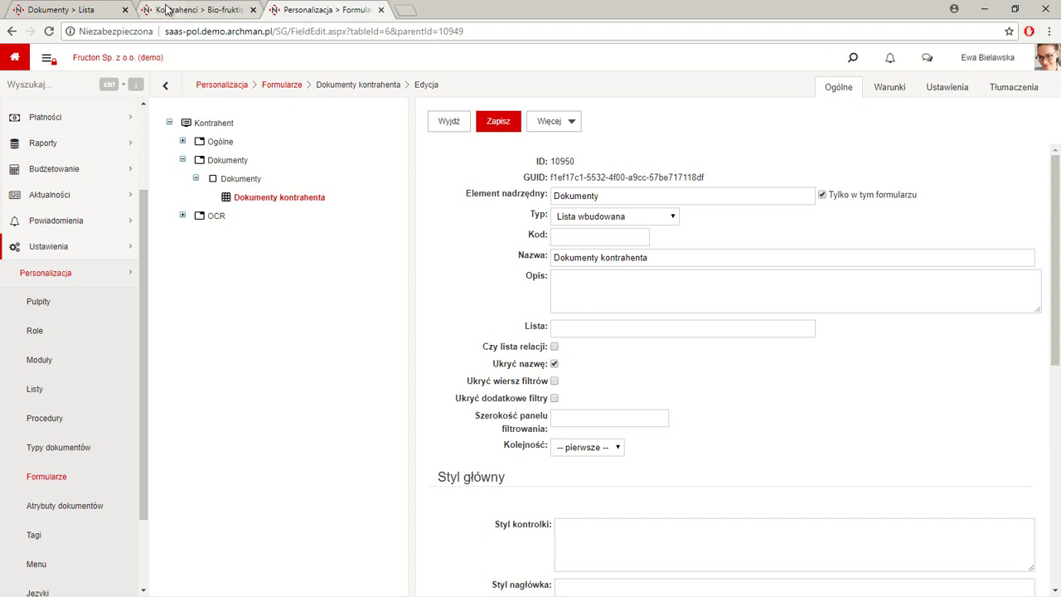
click(215, 10)
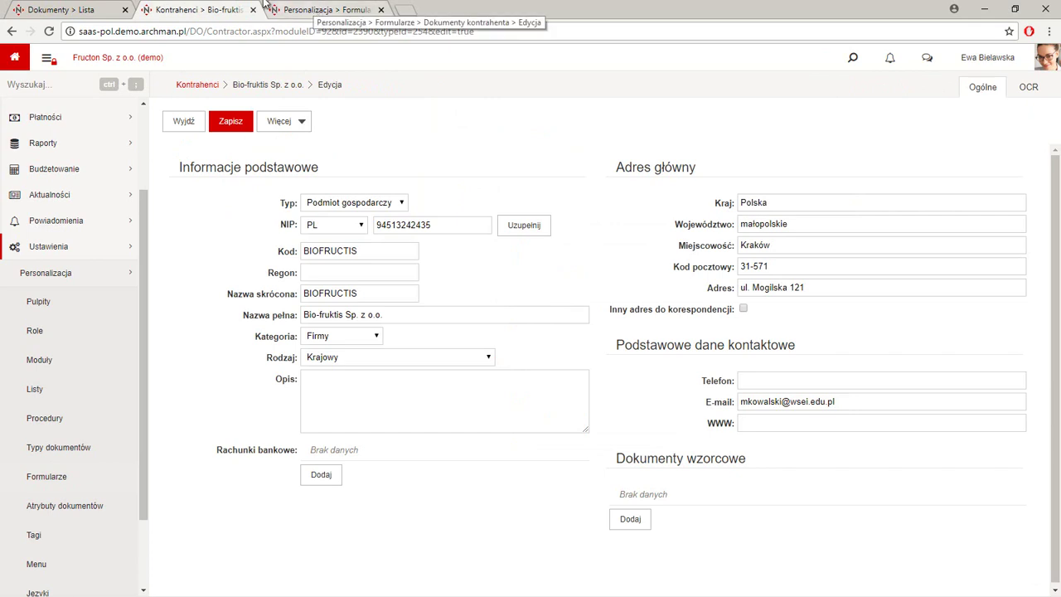
click(55, 9)
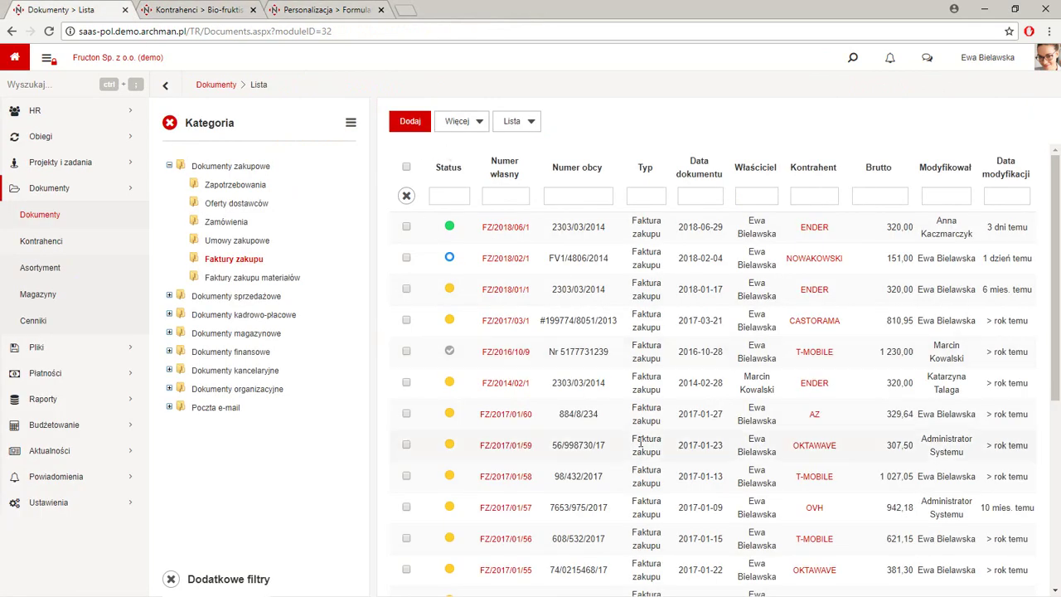
click(192, 7)
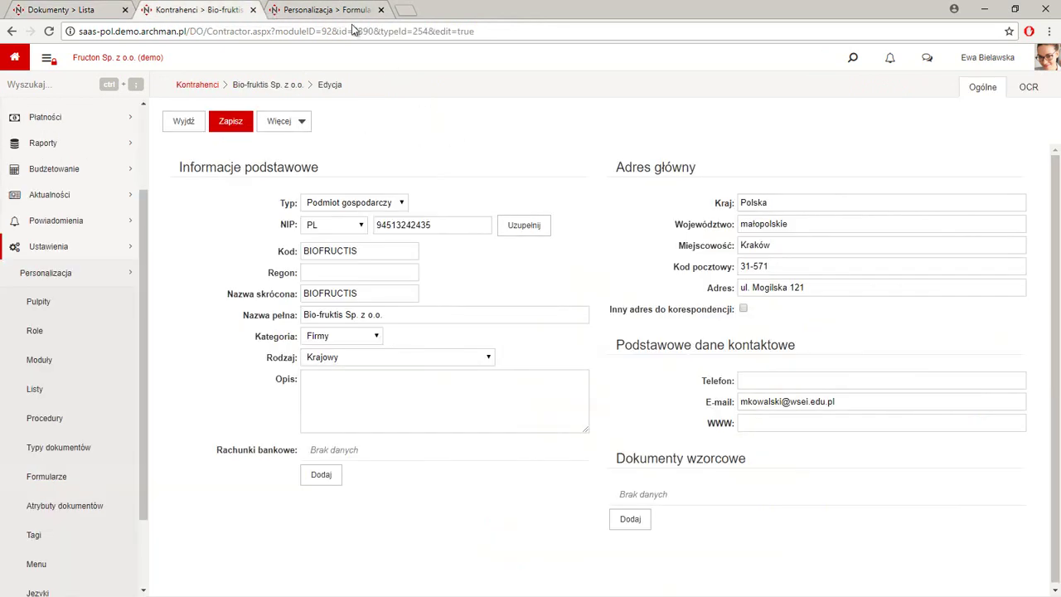
click(333, 7)
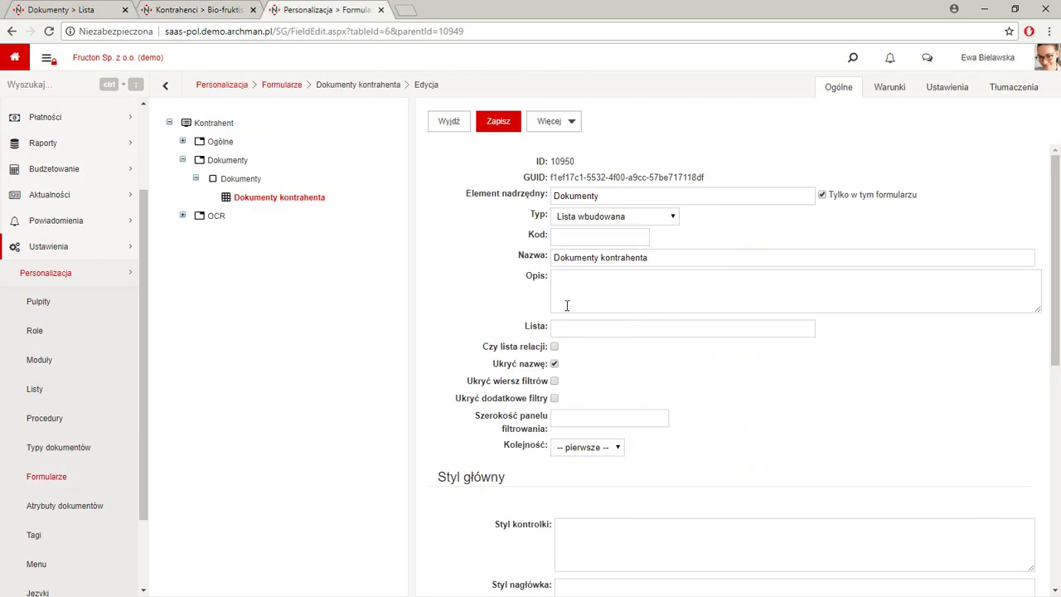
Show the Dokumenty zakupowe category in the Dokumenty list and check the name in that list's definition
click(566, 333)
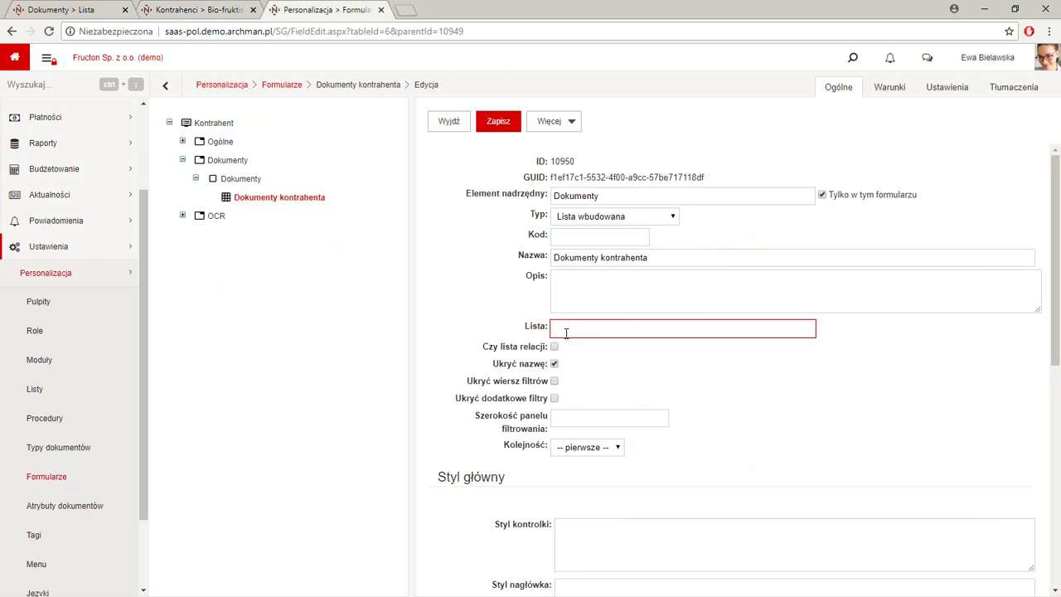
click(214, 7)
click(99, 10)
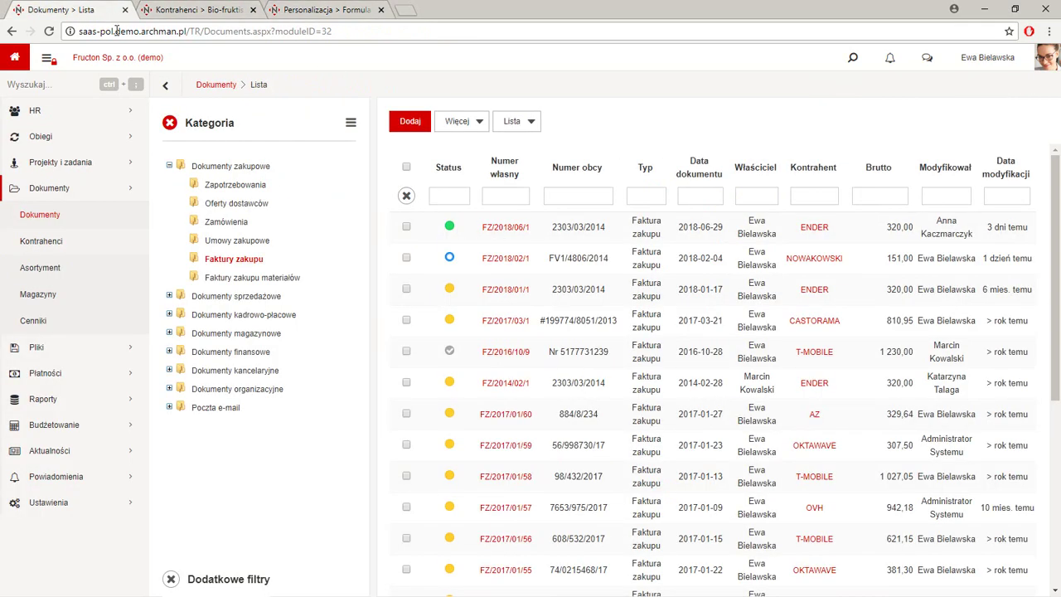
click(216, 168)
click(515, 123)
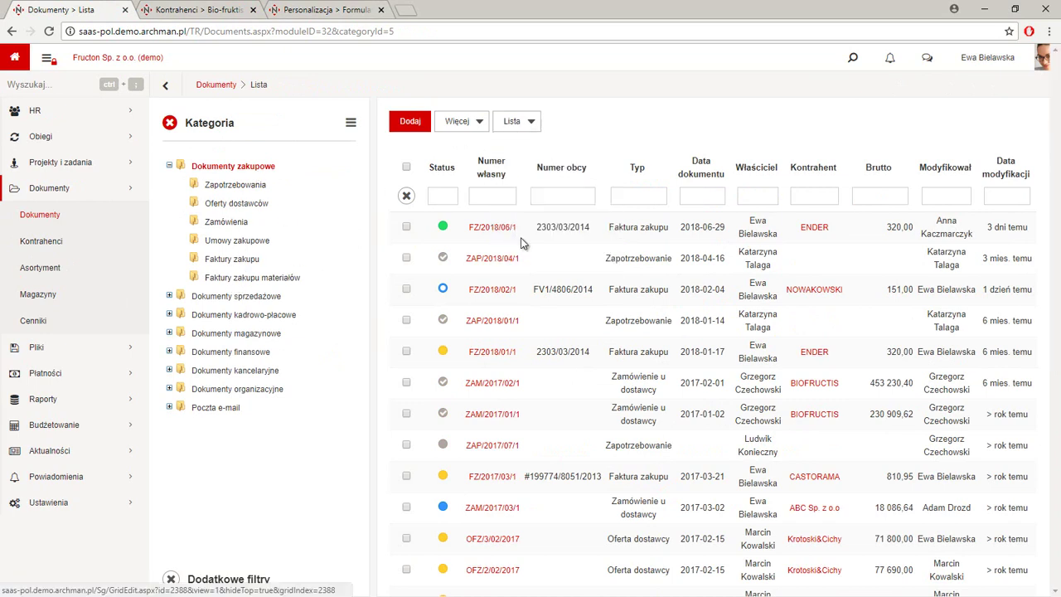
click(520, 236)
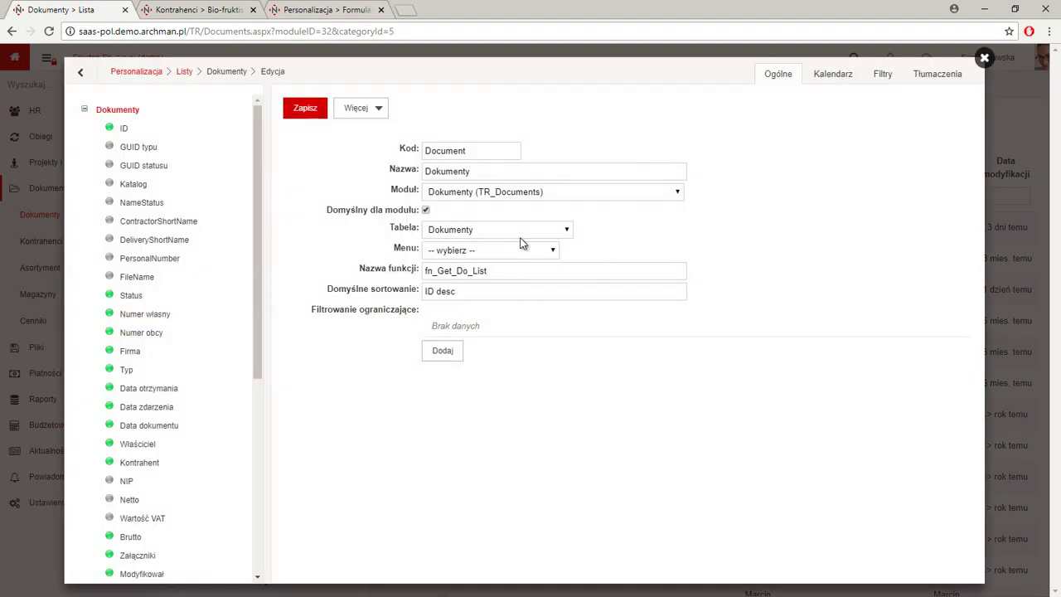
double_click(482, 172)
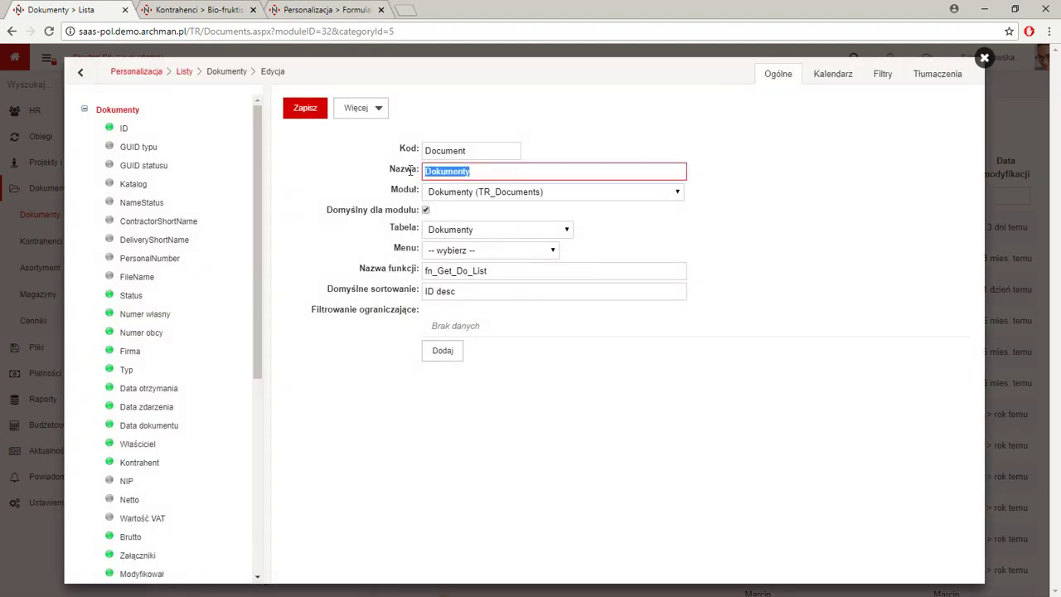
click(985, 58)
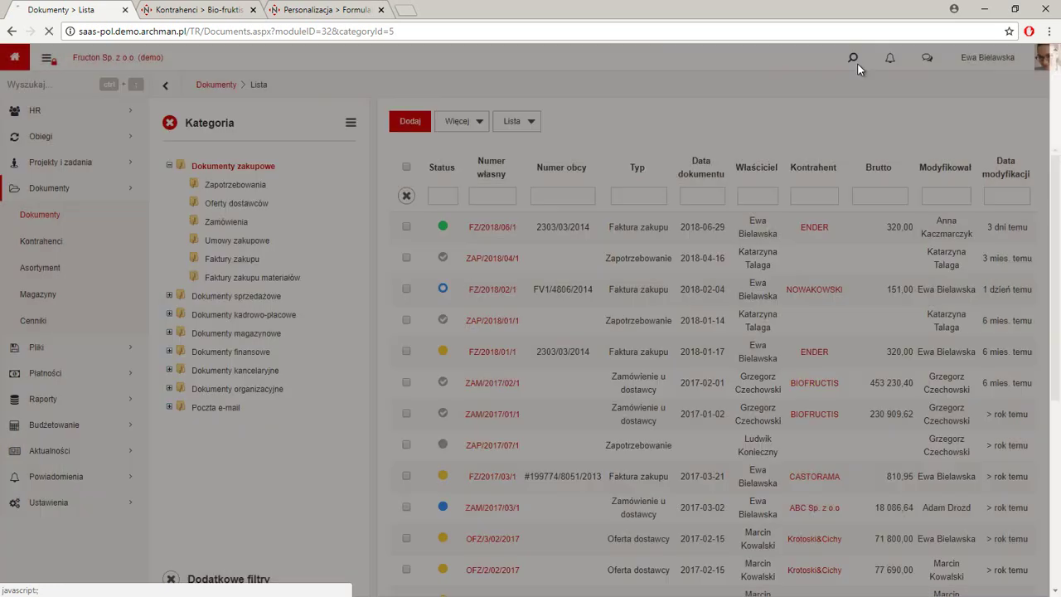
Set Lista of the Dokumenty kontrahenta element to Dokumenty (lista zmodyfikowana)
click(158, 9)
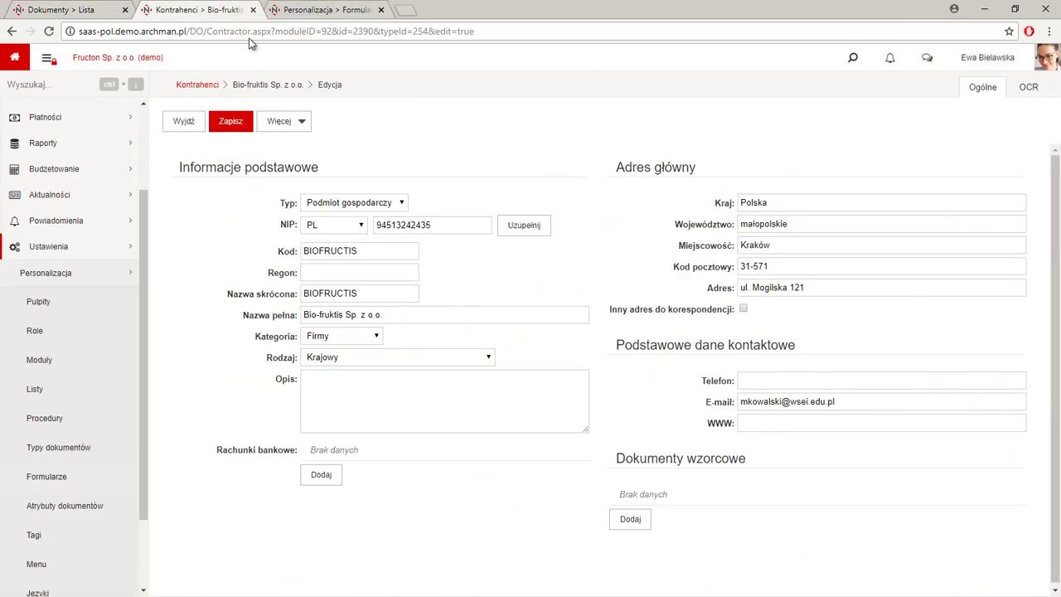
click(323, 9)
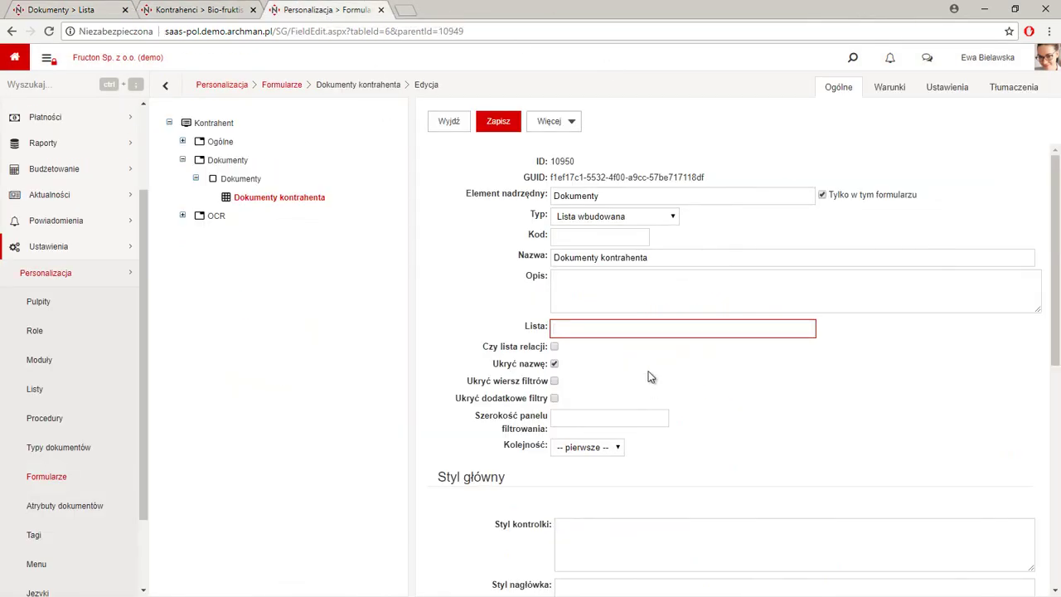
text(doku)
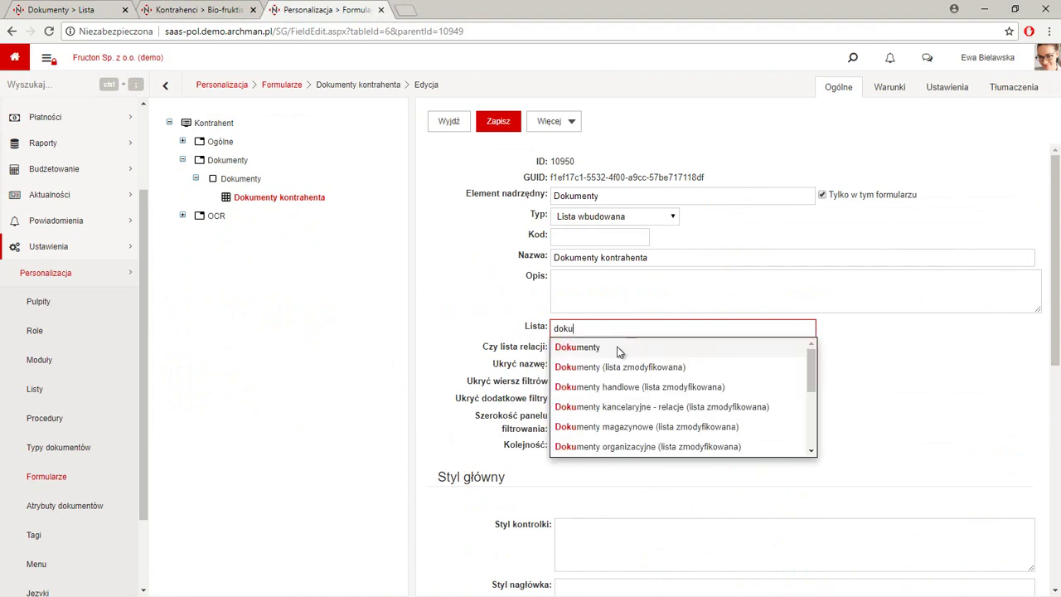
click(653, 372)
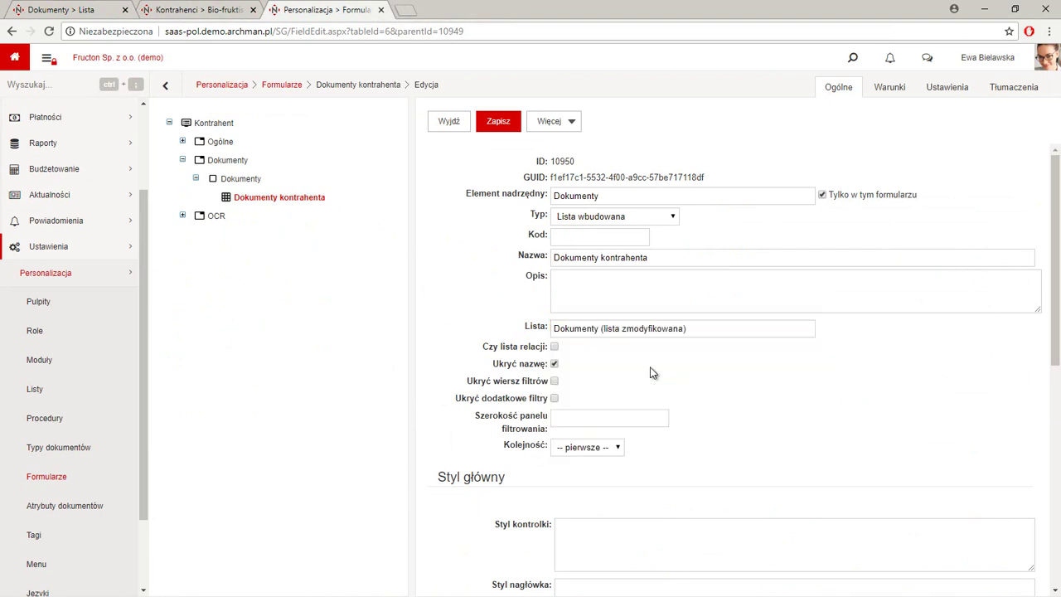
click(688, 329)
scroll(611, 363, down, 1)
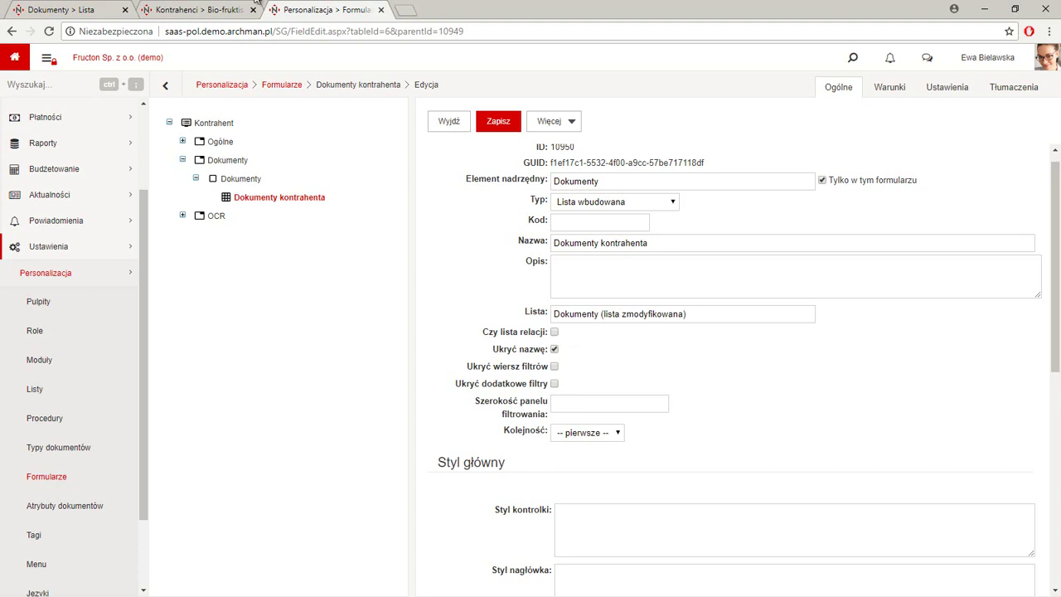
Open the ENDER purchase invoice dated 2018-06-29 from the Dokumenty list for editing and go to its Dokumenty powiązane section
click(79, 8)
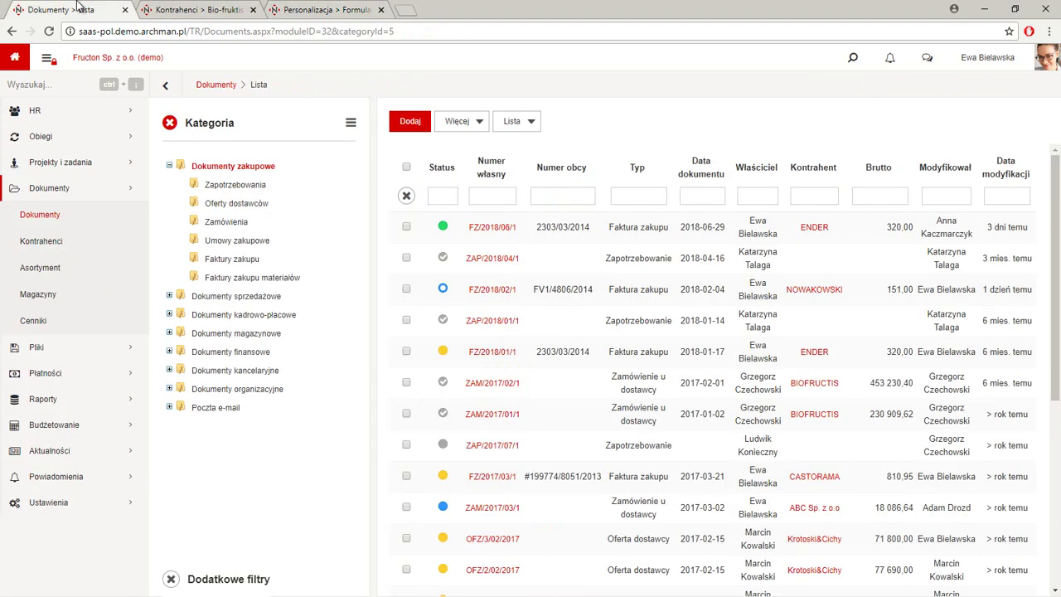
click(489, 229)
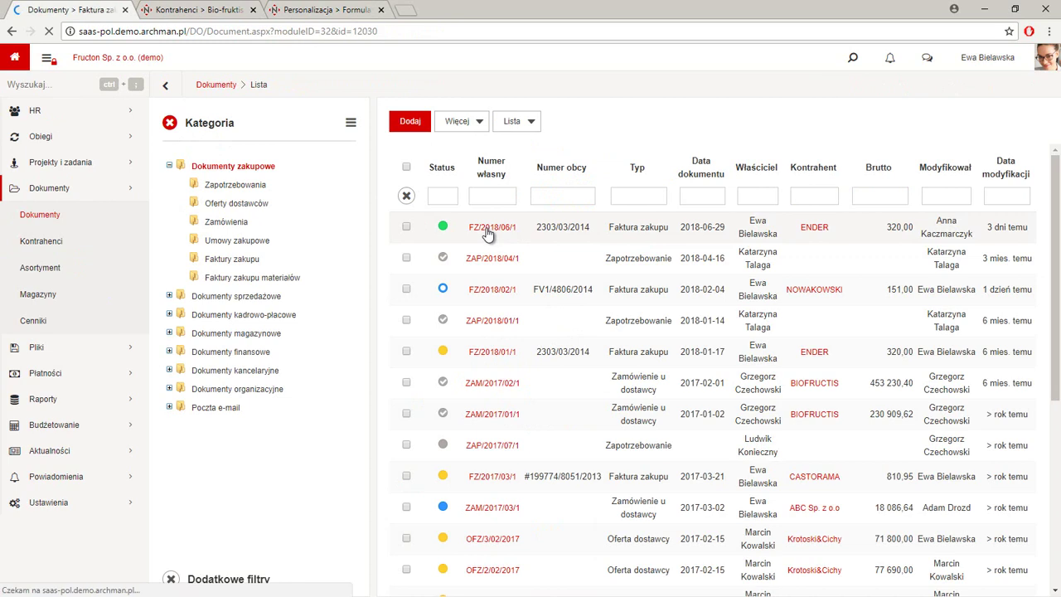
click(47, 58)
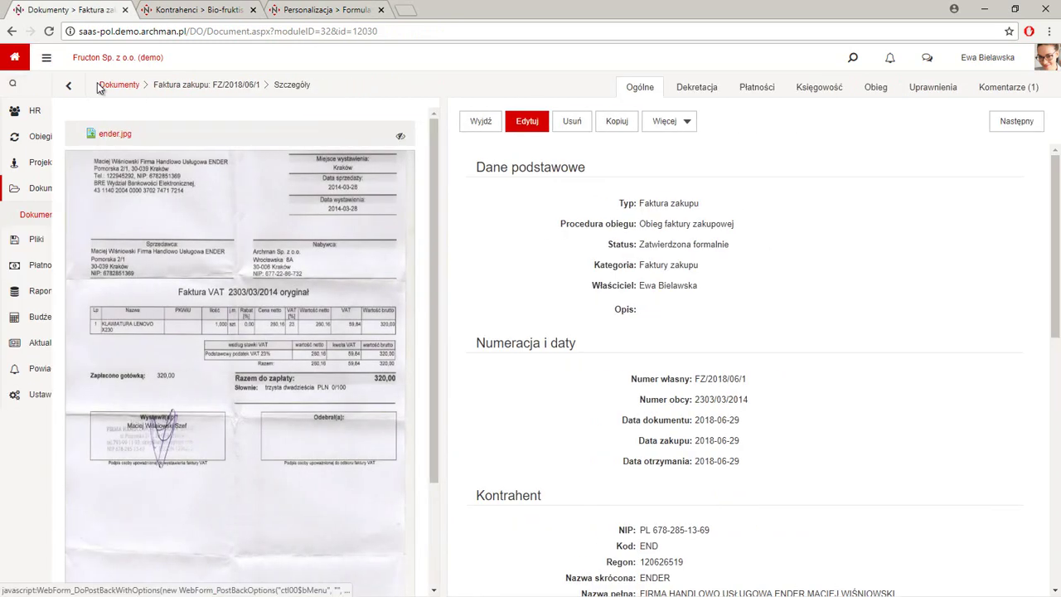
click(512, 129)
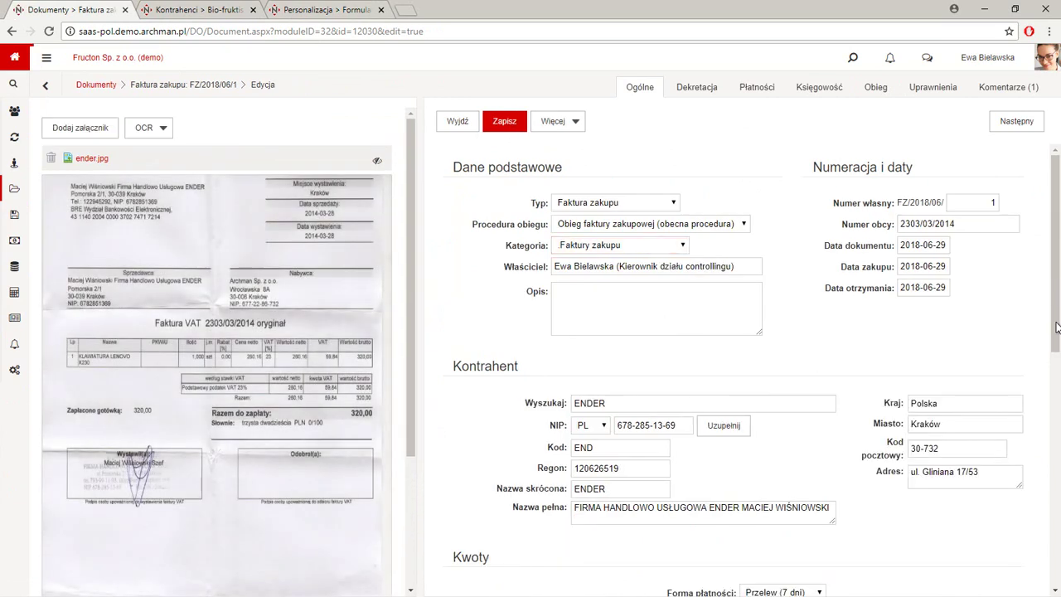
key(ctrl+a)
drag(1054, 326, 1035, 505)
click(1032, 504)
scroll(498, 530, down, 1)
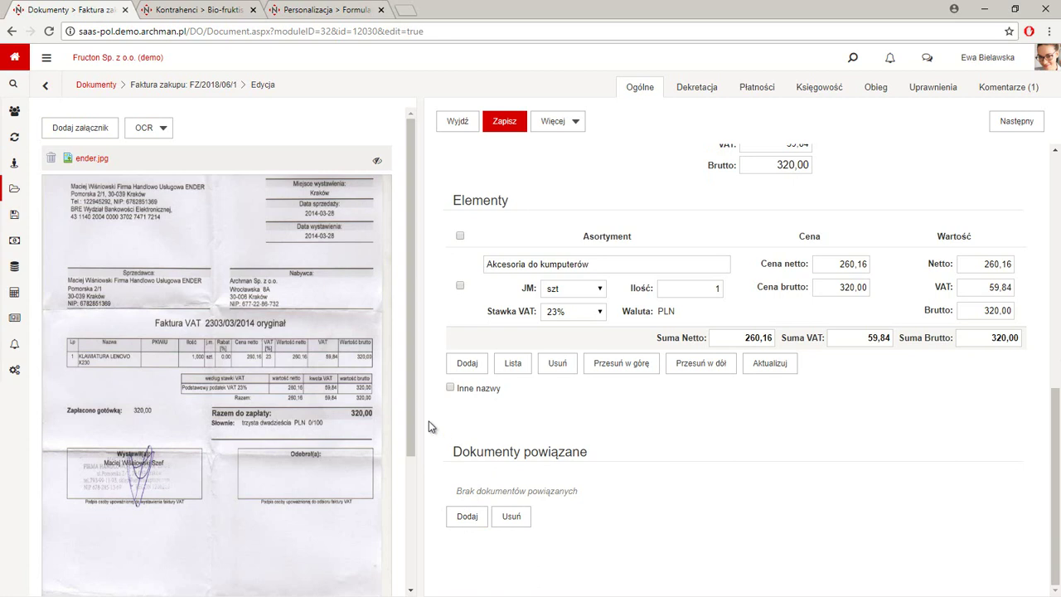
Add the Faktura zakupu dated 2018-02-04 to the invoice's Dokumenty powiązane
click(468, 517)
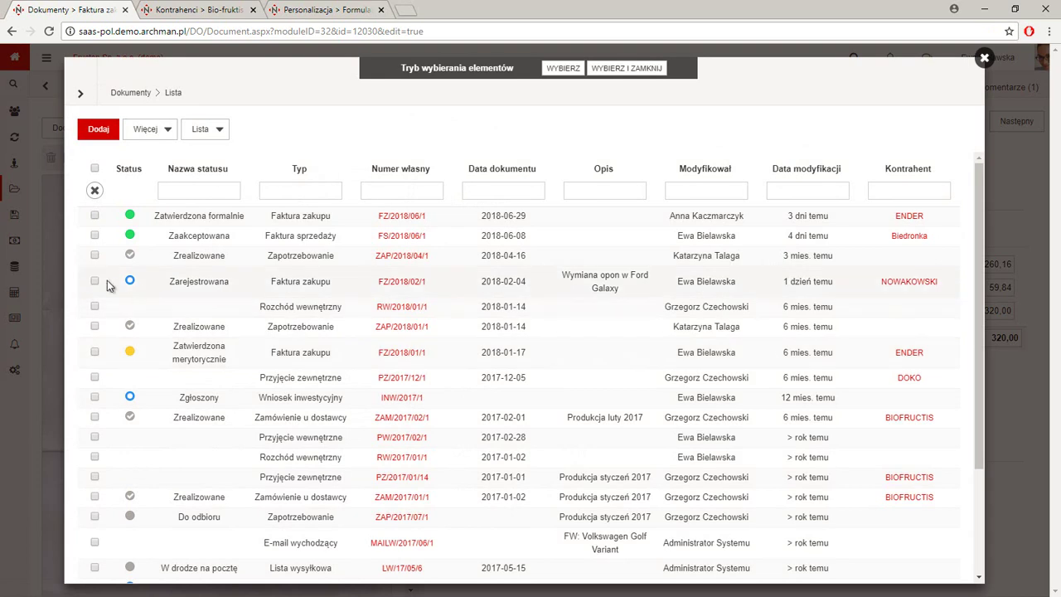
click(95, 282)
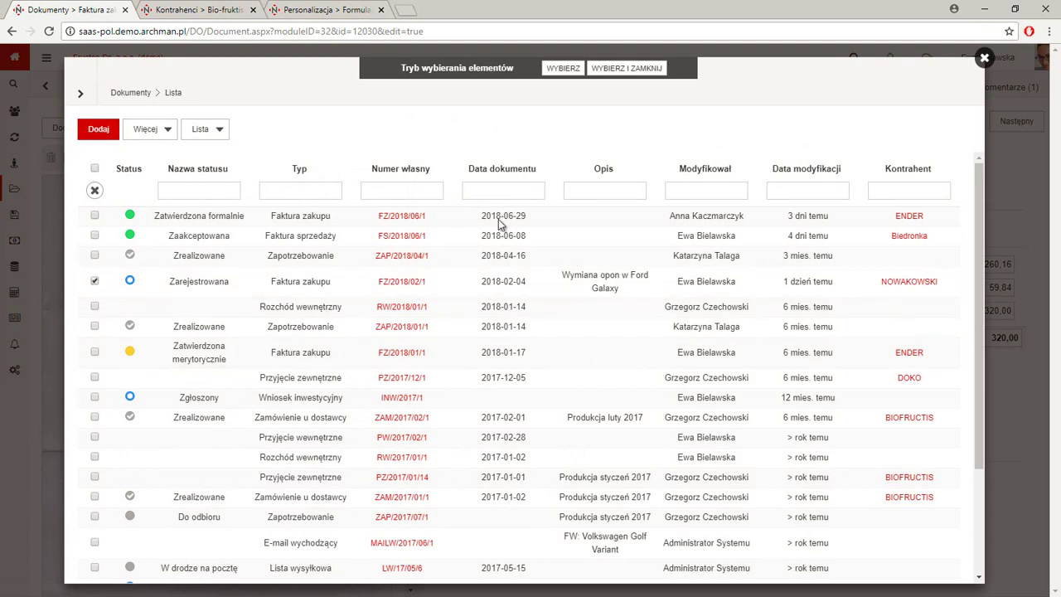
click(635, 68)
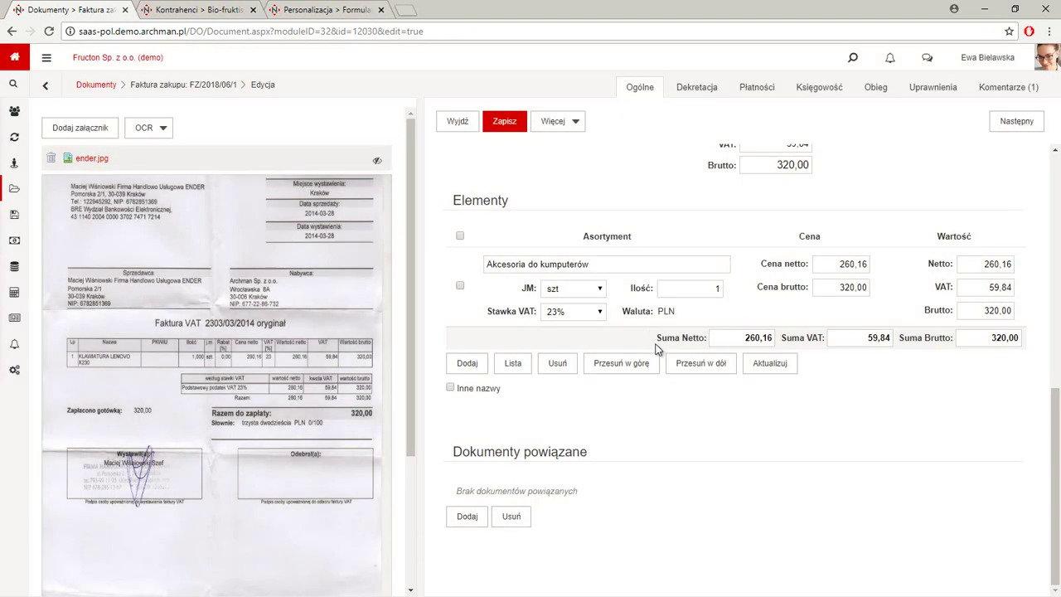
scroll(632, 441, down, 1)
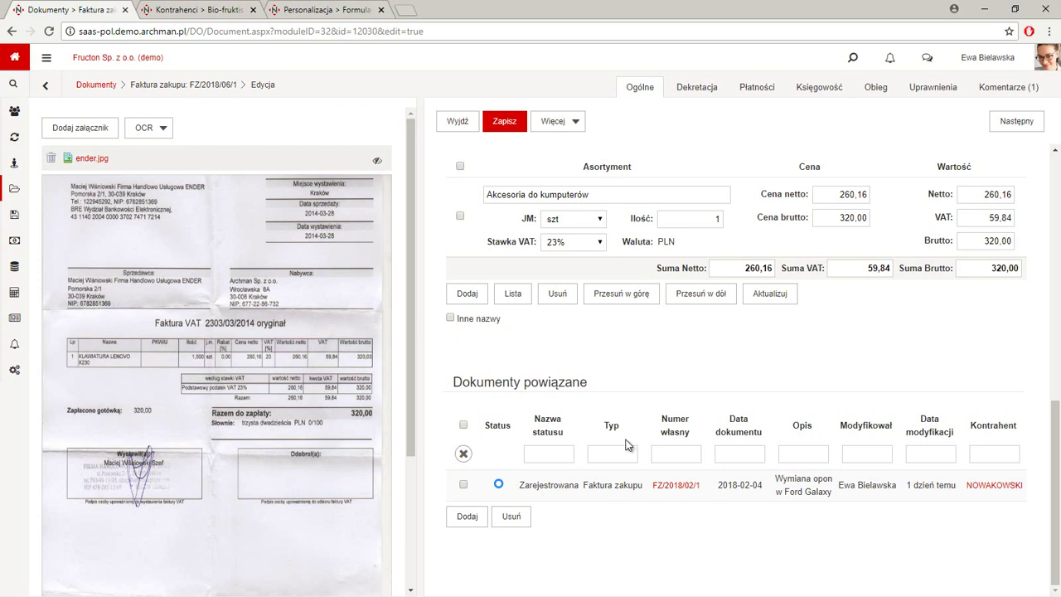
Compare the Dokumenty kontrahenta element's list settings with the invoice's Dokumenty powiązane list and the Bio-fruktis contractor form
click(326, 9)
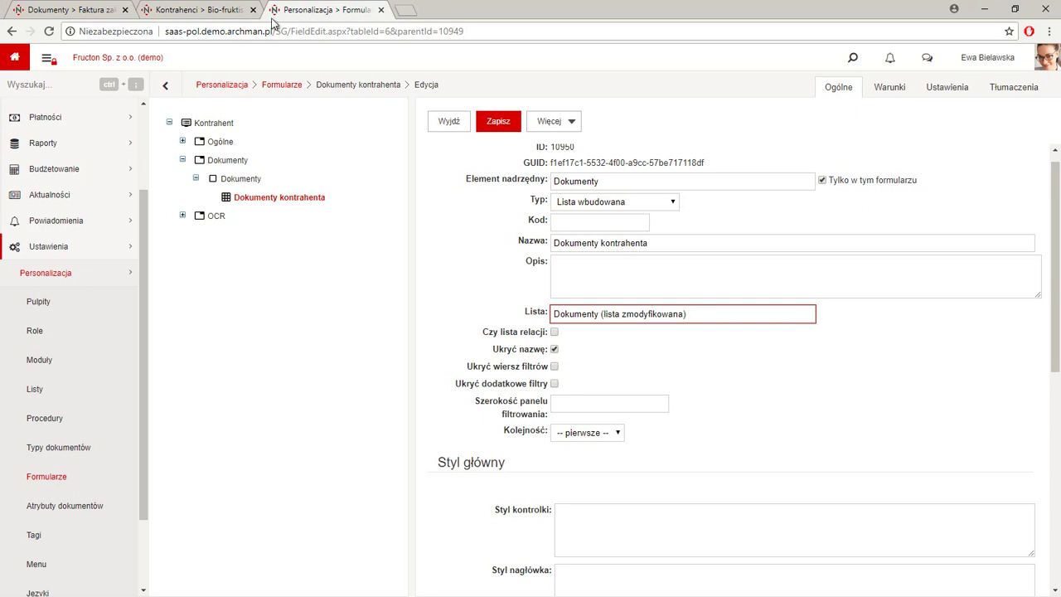
click(220, 9)
click(76, 7)
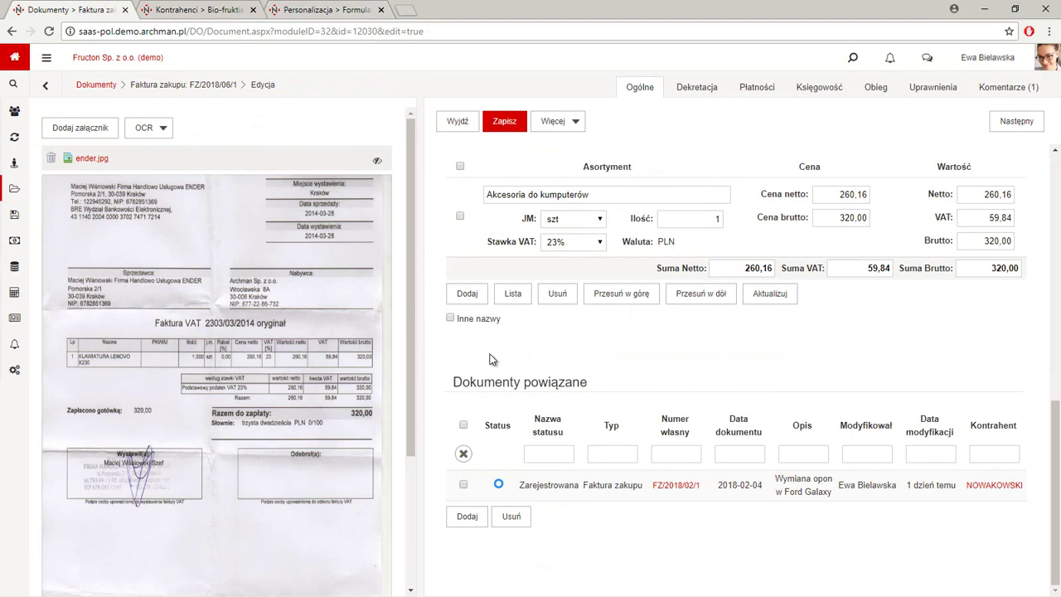
click(203, 8)
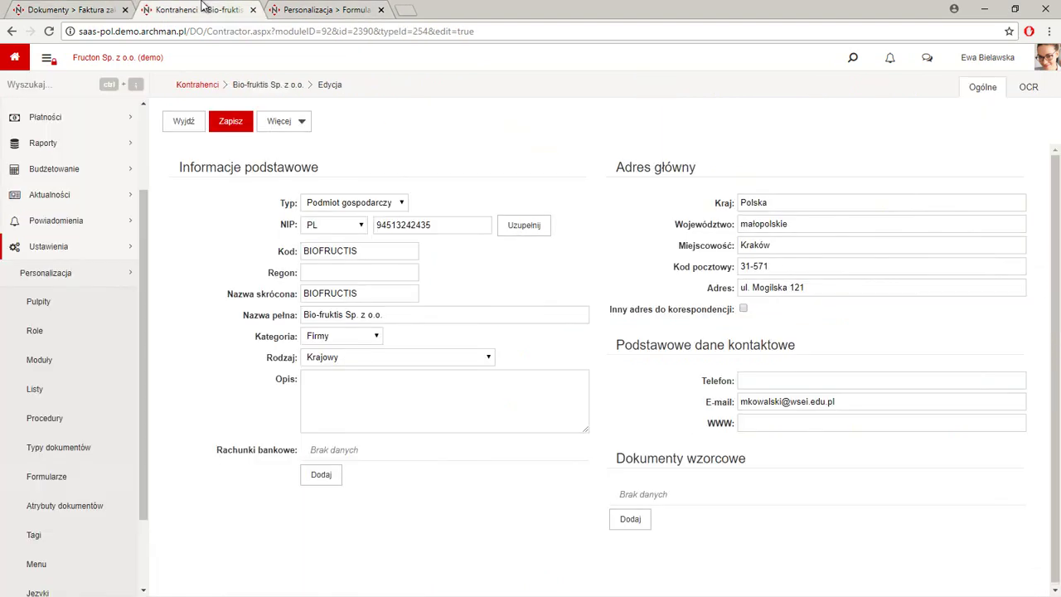
click(299, 8)
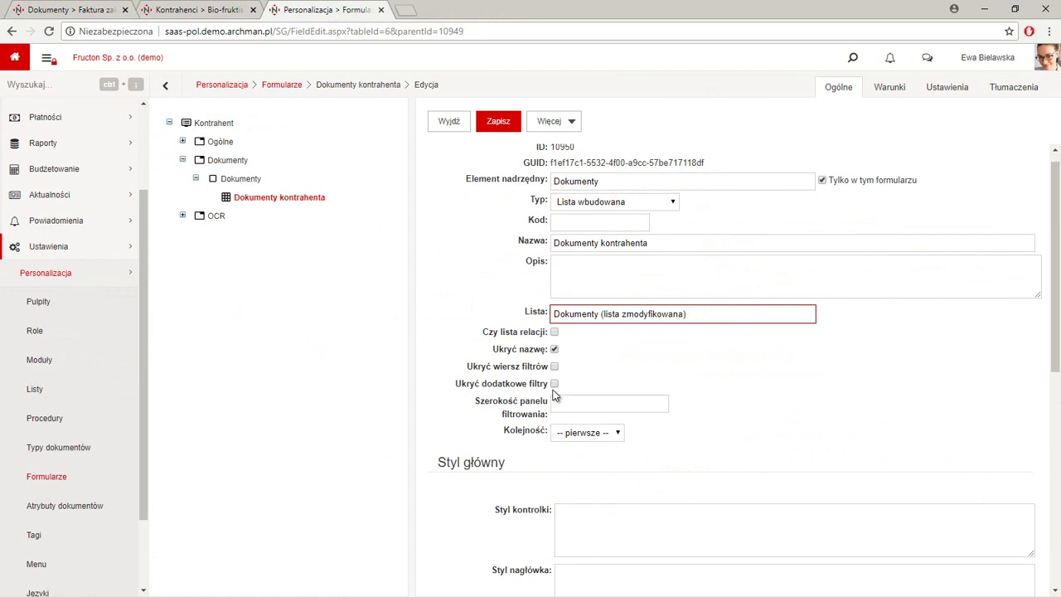
Look over the remaining settings of the Dokumenty kontrahenta element and save it
click(638, 374)
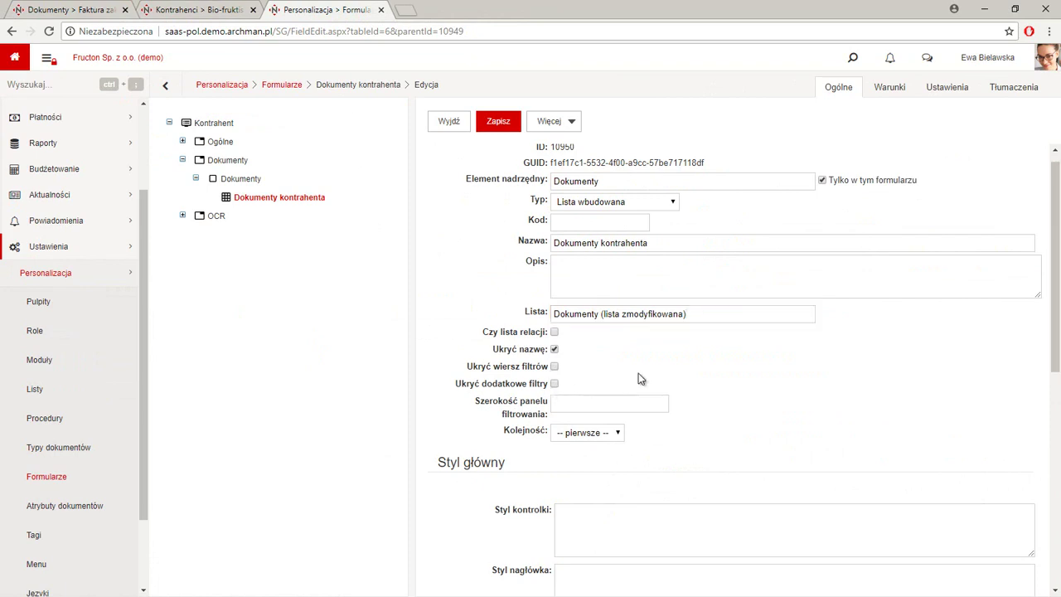
scroll(639, 378, down, 2)
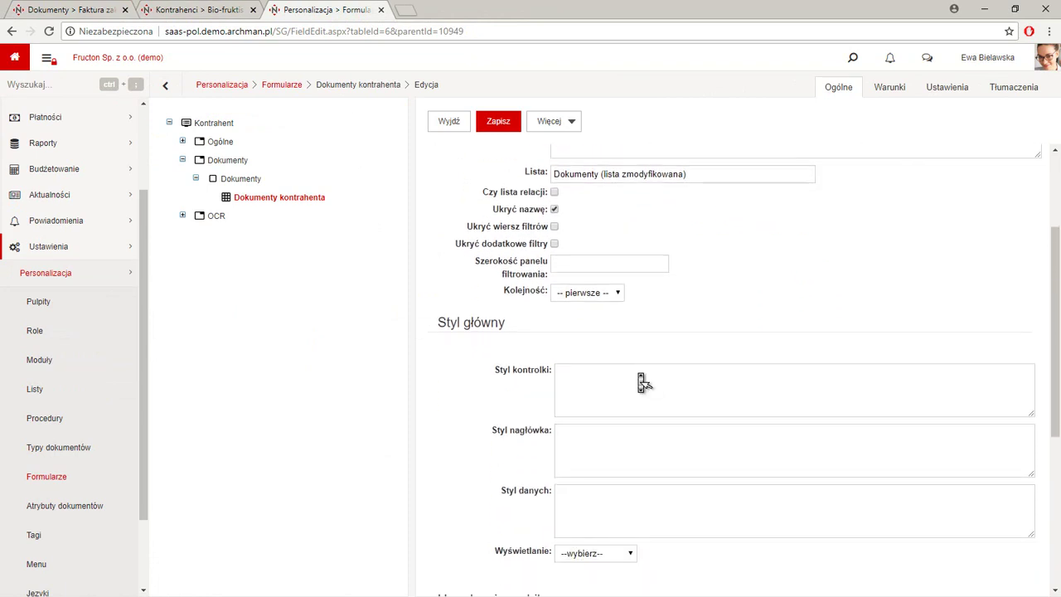
scroll(643, 382, up, 2)
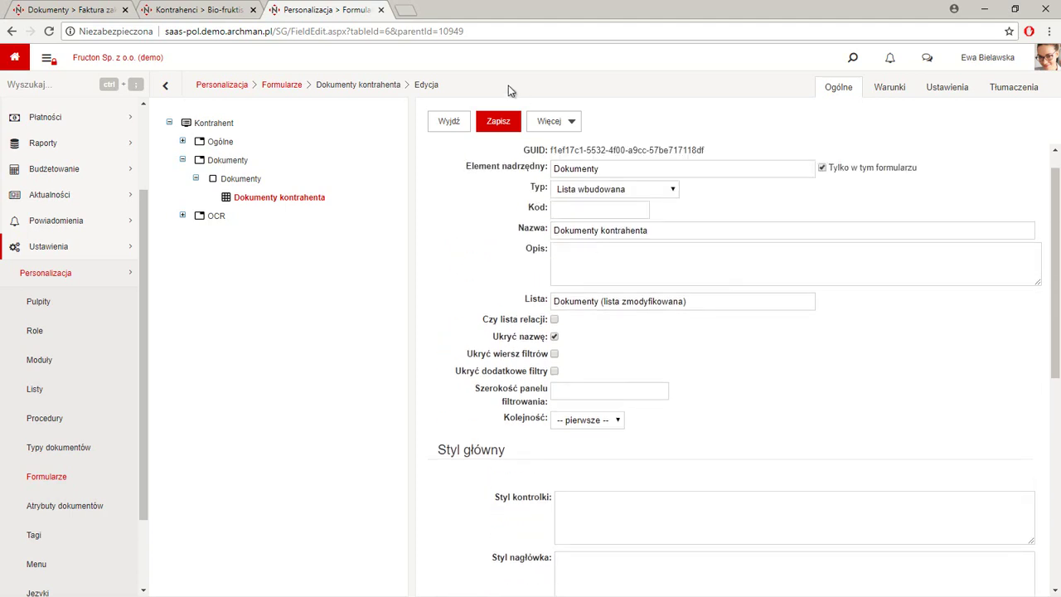
click(506, 129)
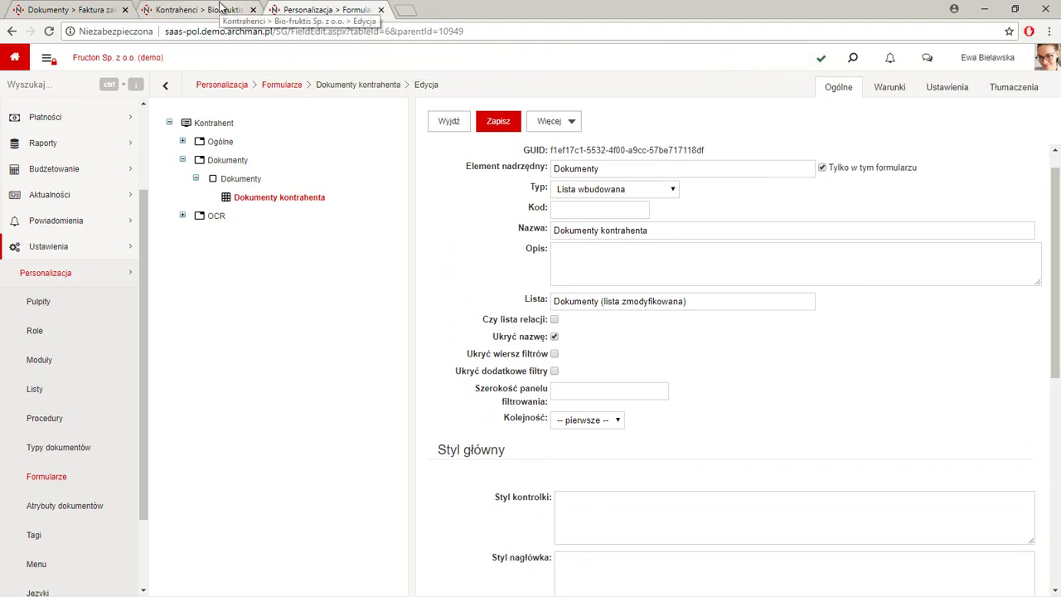
Reload the Bio-fruktis contractor form and open the Typy dokumentów settings on a separate page
click(222, 9)
key(F5)
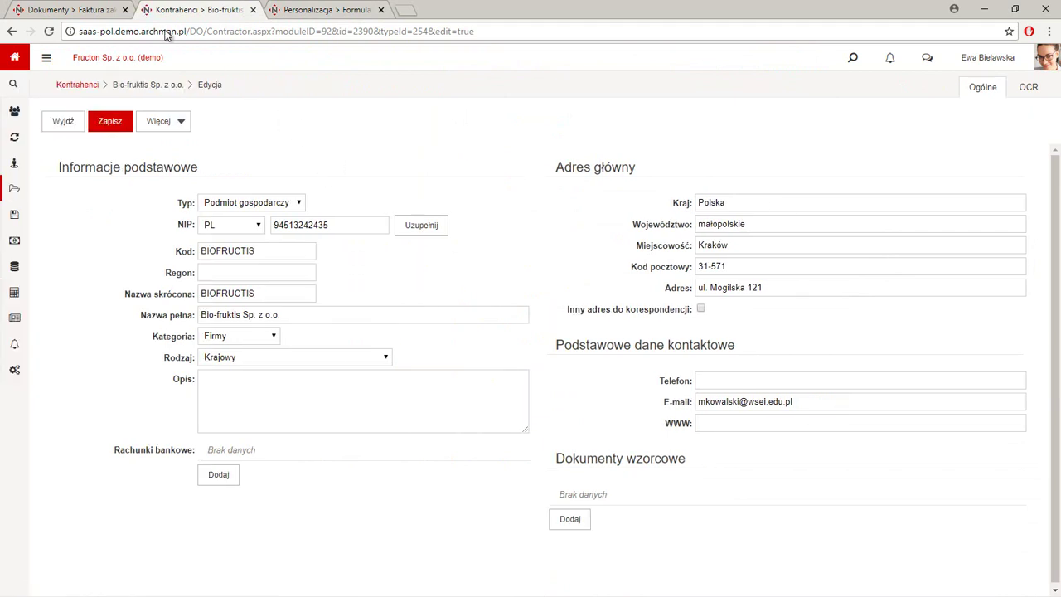
click(48, 58)
click(58, 502)
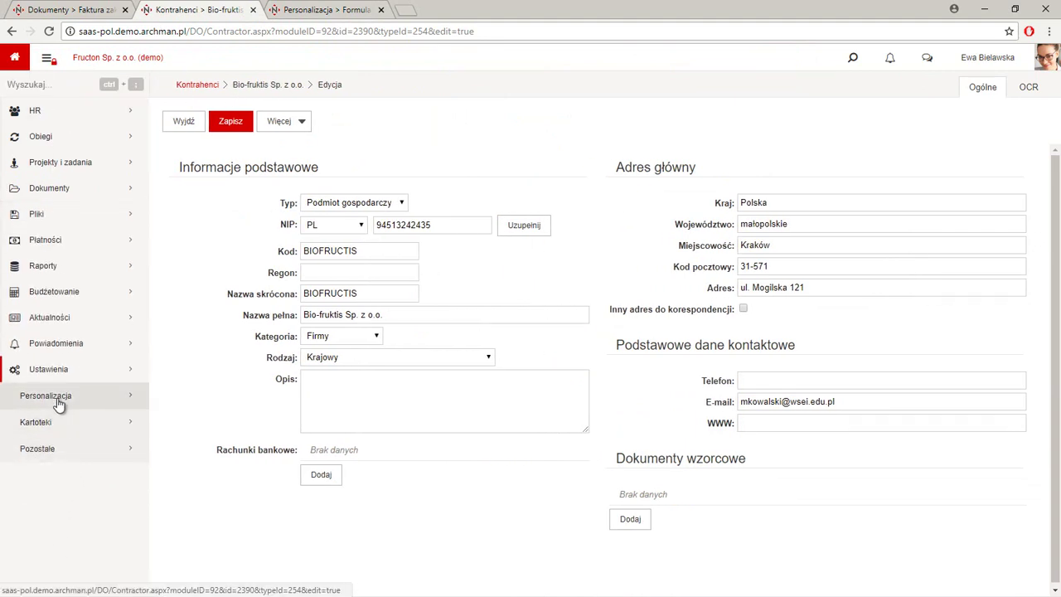
click(58, 402)
scroll(58, 402, down, 2)
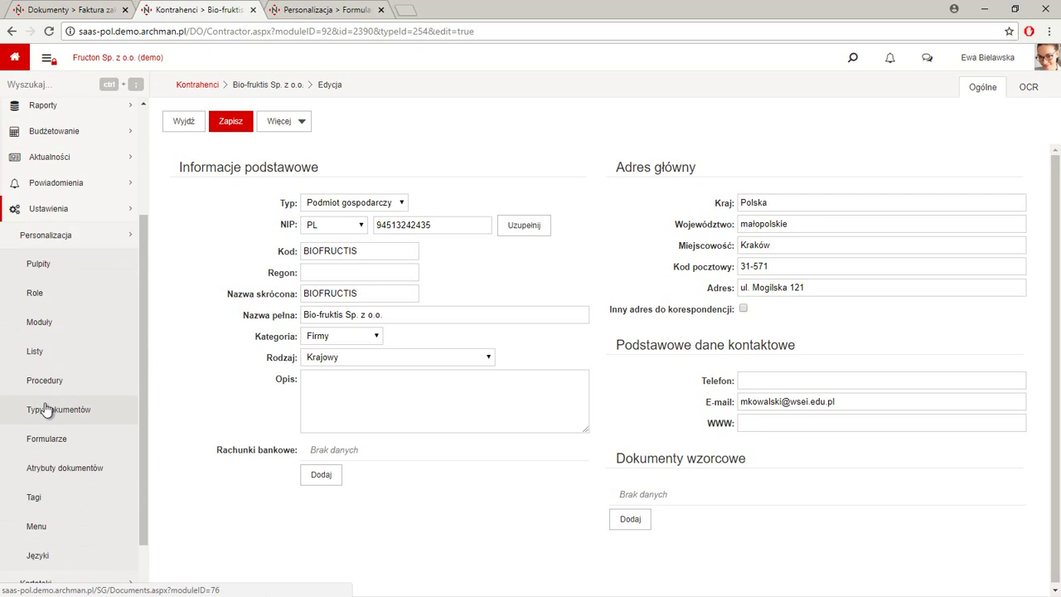
right_click(58, 407)
click(63, 413)
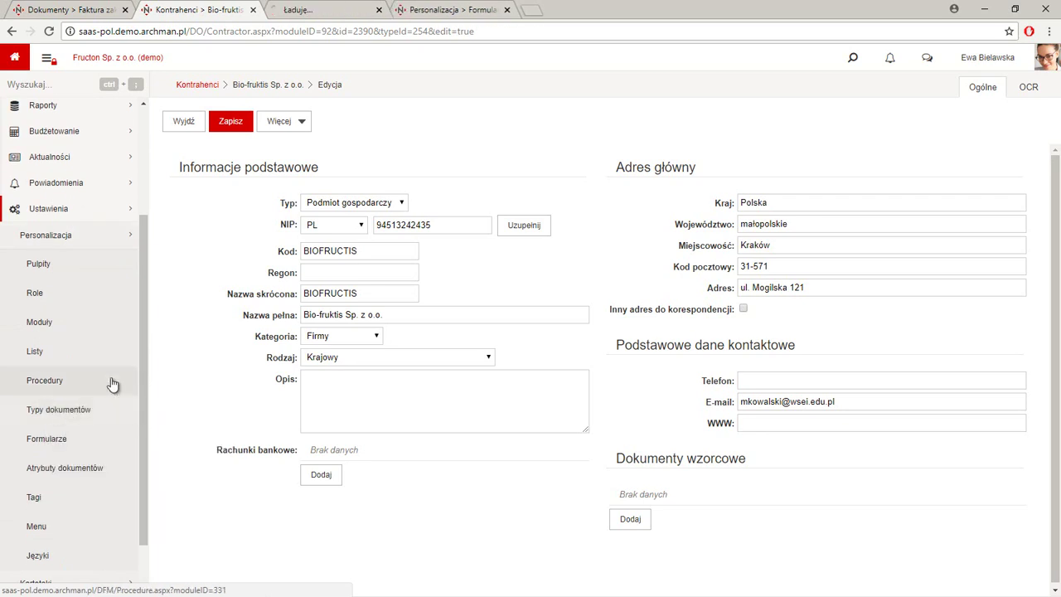
click(327, 10)
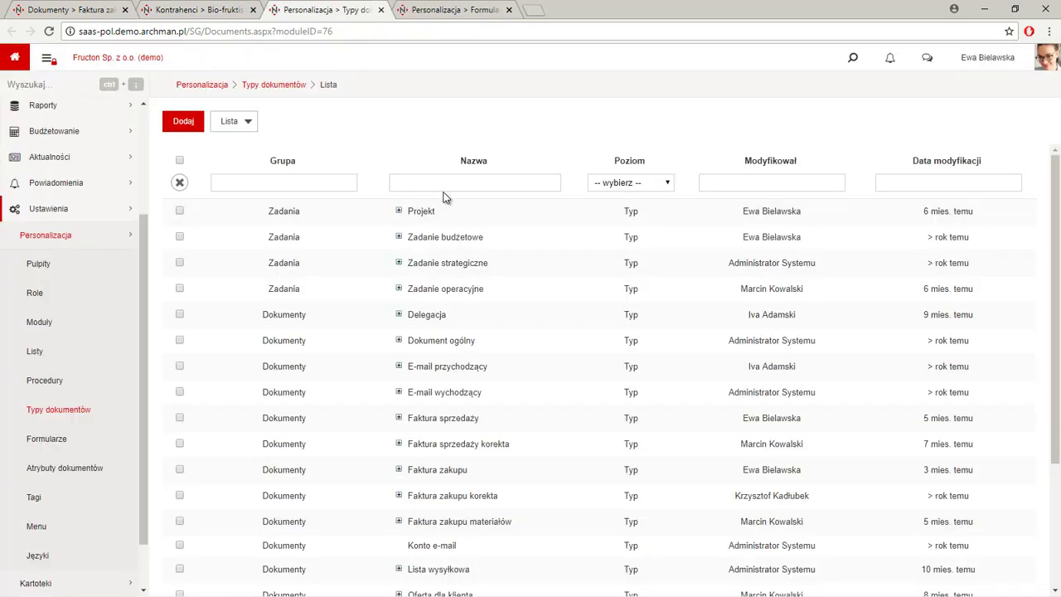
Filter the document types by the group "kontrah" and open the form settings of Podmiot gospodarczy for editing
click(442, 187)
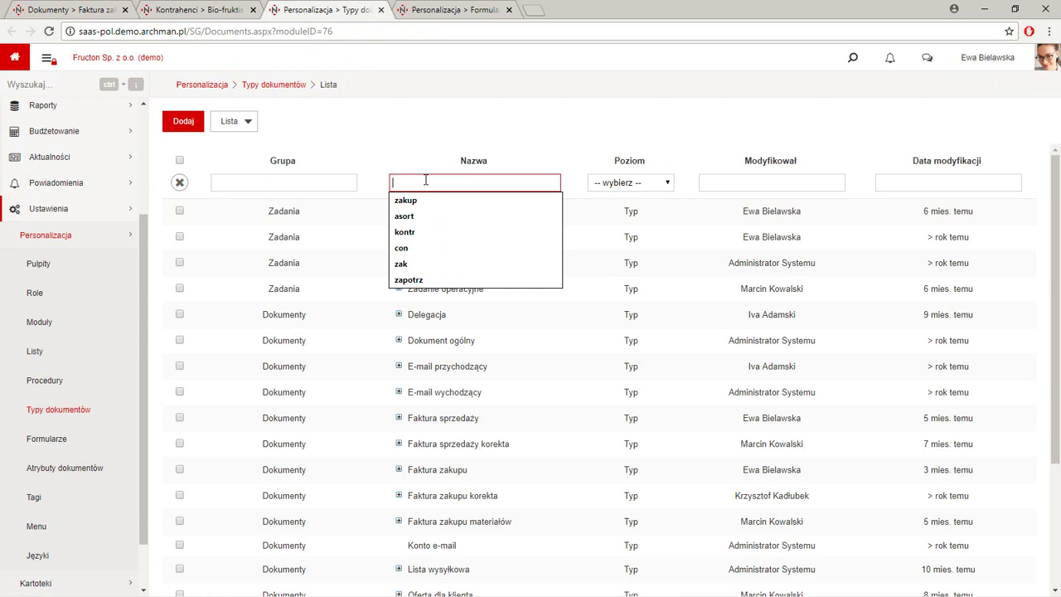
click(338, 189)
text(kontrah)
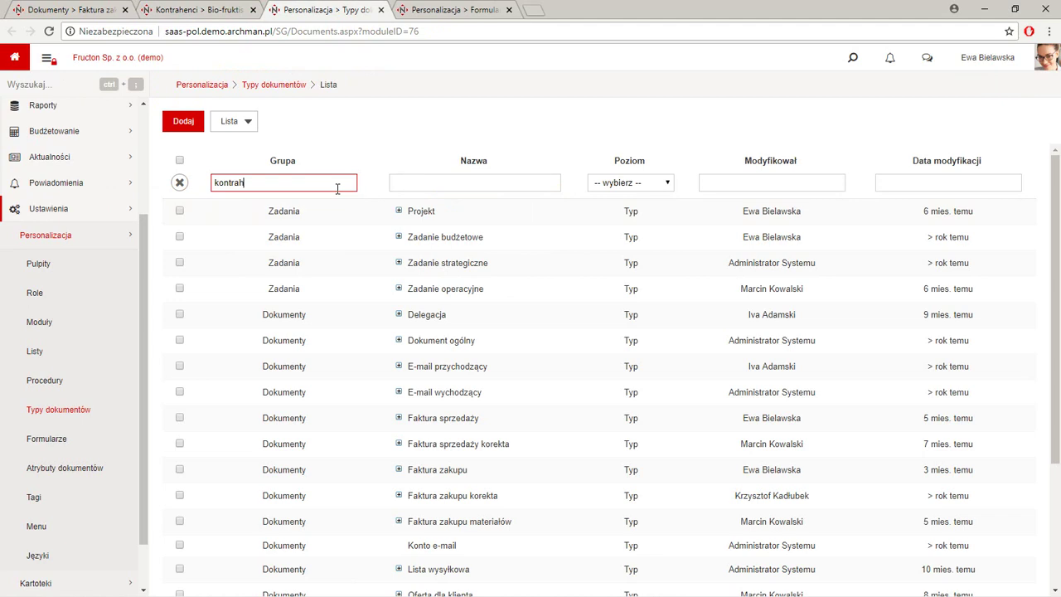
key(Return)
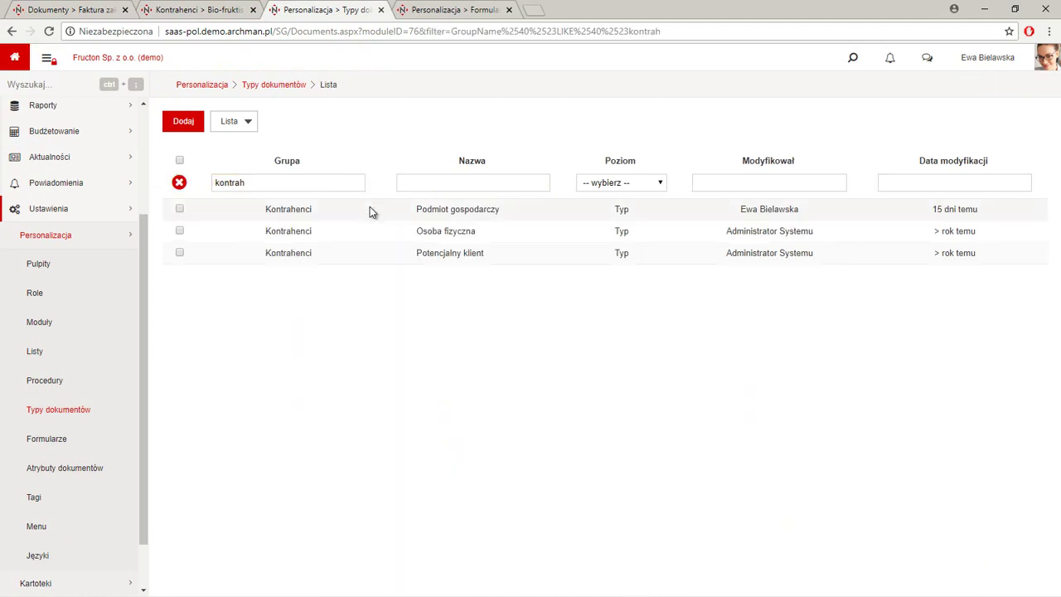
click(179, 208)
click(218, 129)
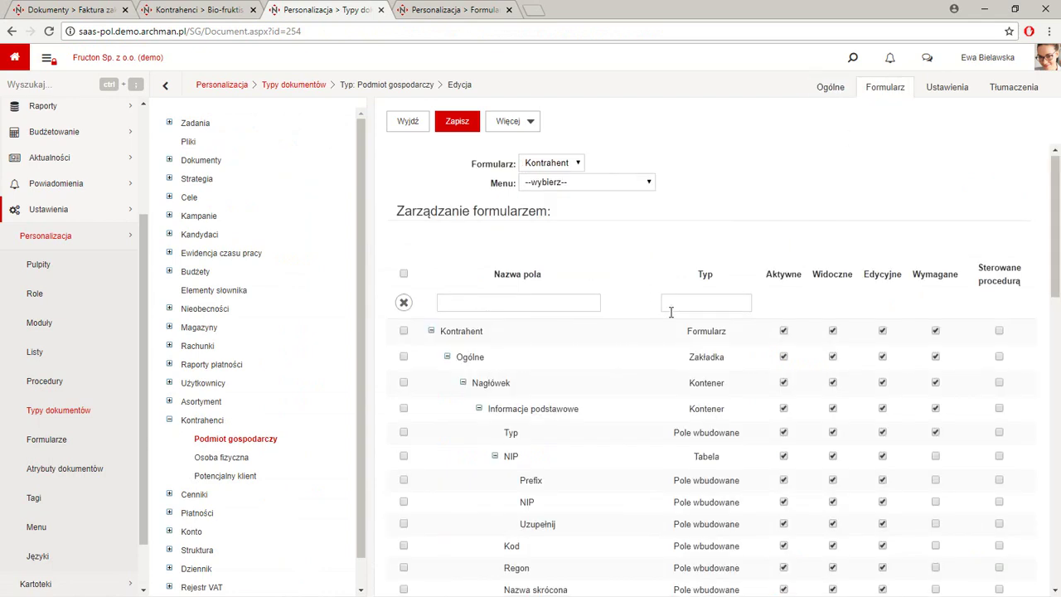
Make the Dokumenty tab with its container and Dokumenty kontrahenta list active, visible and editable, and save the document type
scroll(669, 310, down, 4)
scroll(674, 321, down, 5)
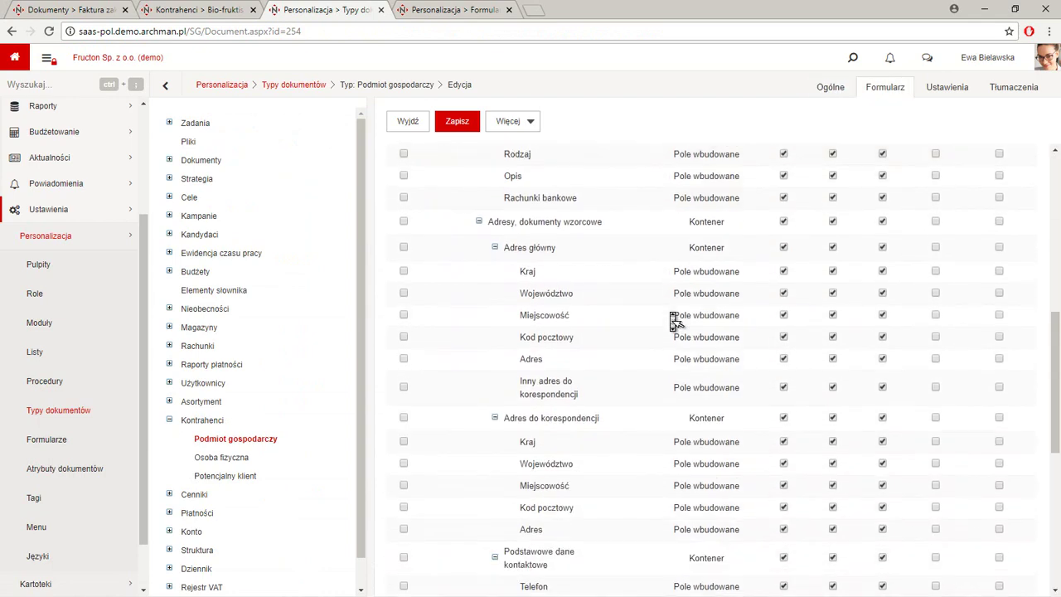
scroll(674, 321, down, 1)
click(784, 413)
click(833, 412)
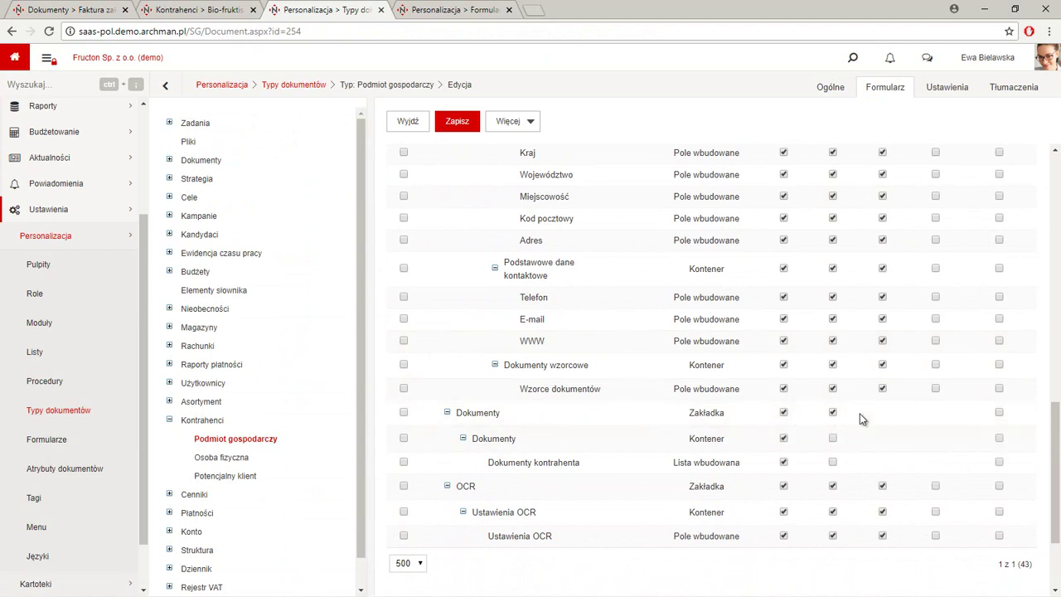
click(883, 414)
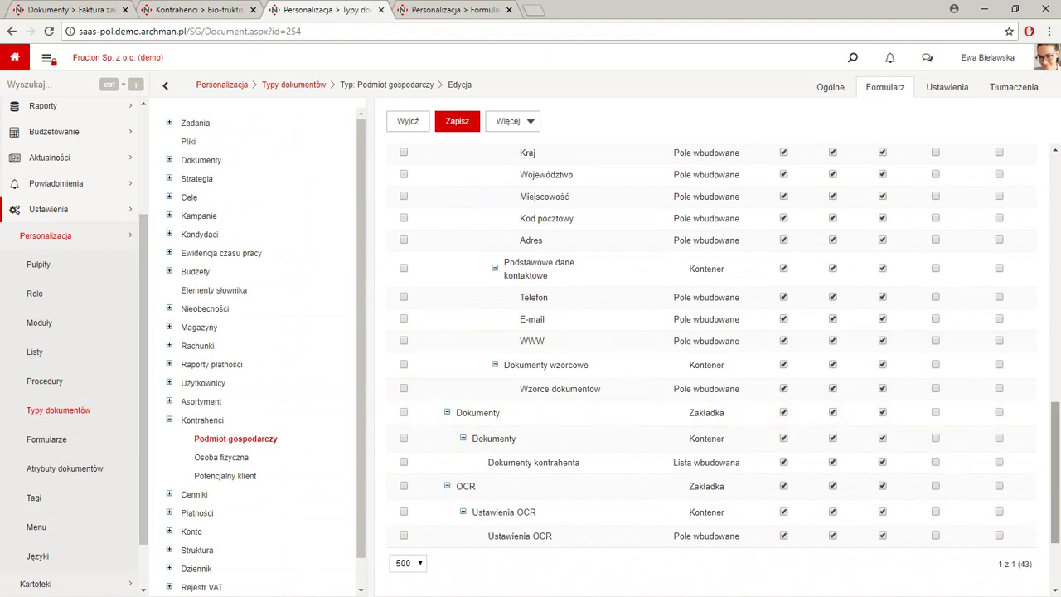
drag(1055, 466, 1056, 219)
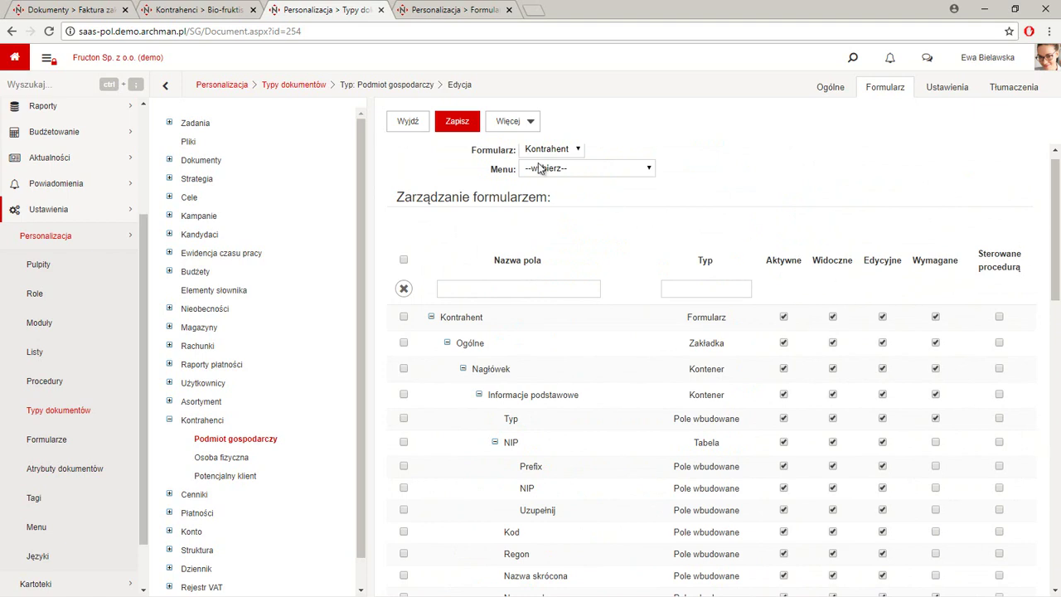
click(455, 123)
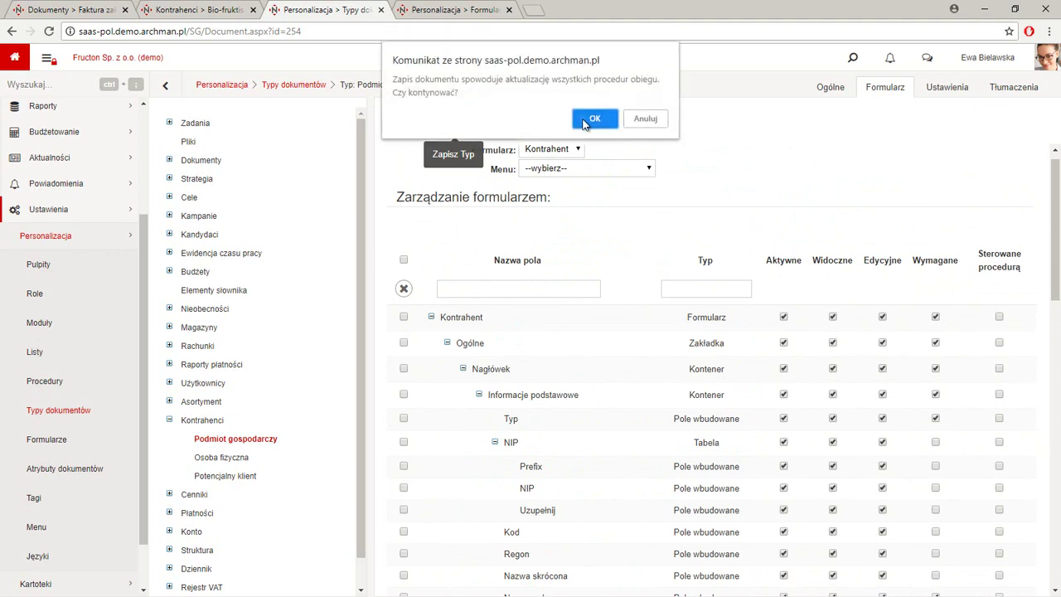
click(597, 119)
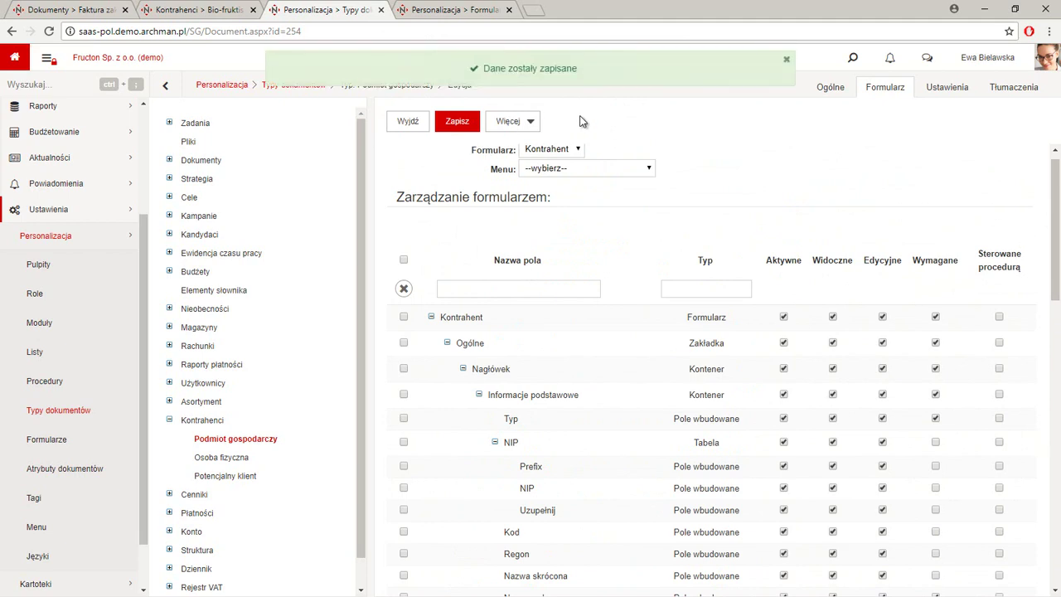
Reload the Bio-fruktis contractor form and view its Dokumenty section
click(452, 8)
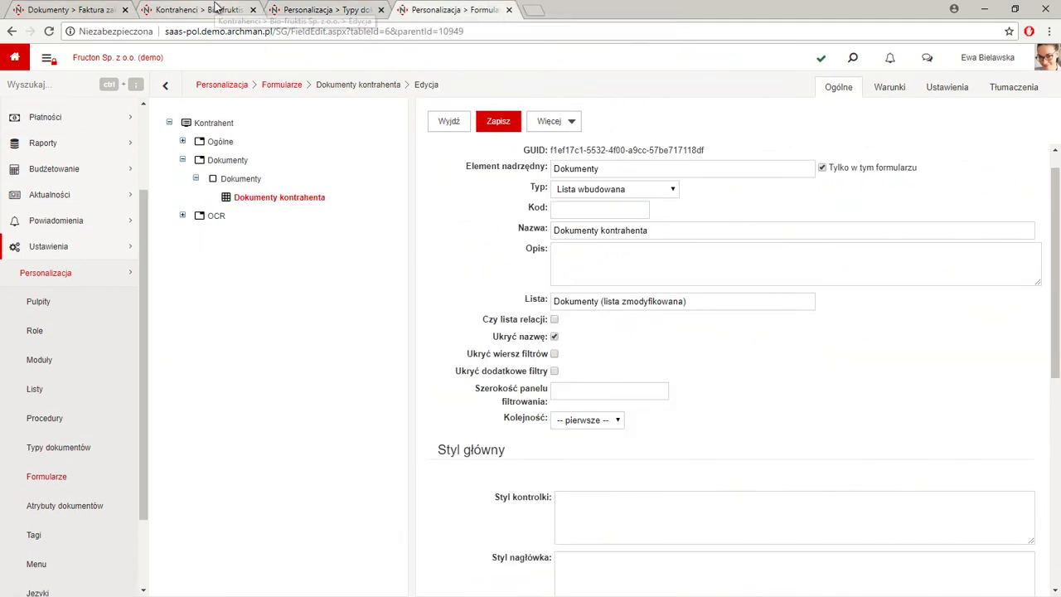
click(216, 8)
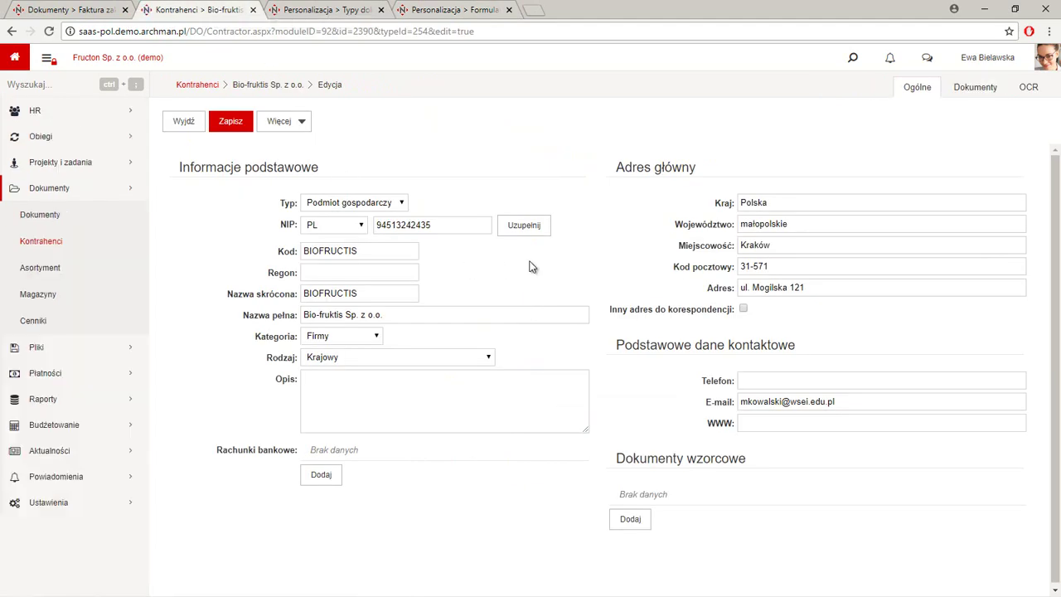
click(966, 90)
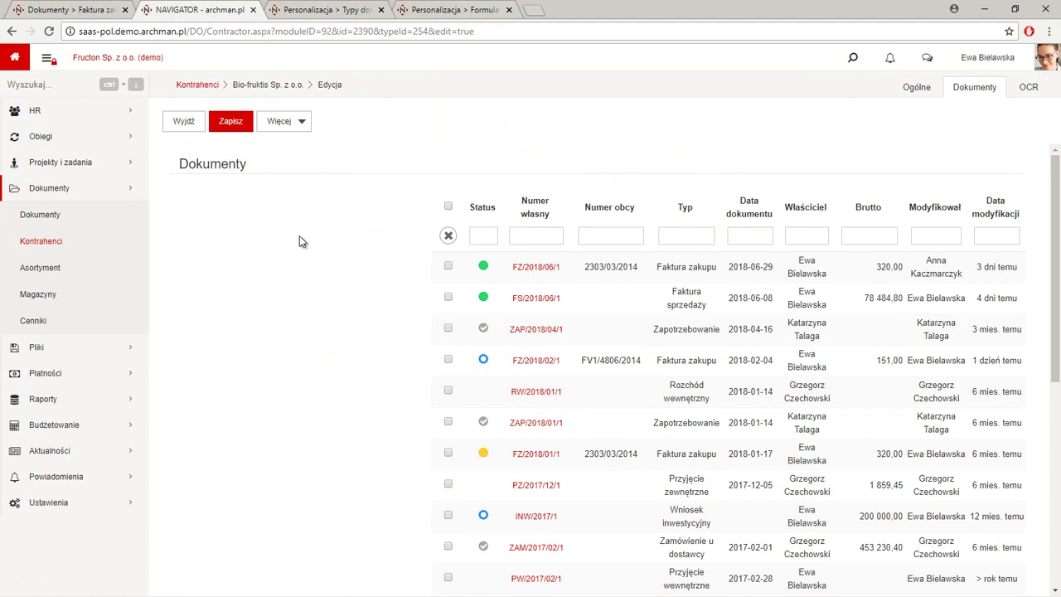
Set the main style display (Wyświetlanie) of the Dokumenty kontrahenta element to Jedna kolumna and save it
drag(332, 9, 464, 9)
click(317, 7)
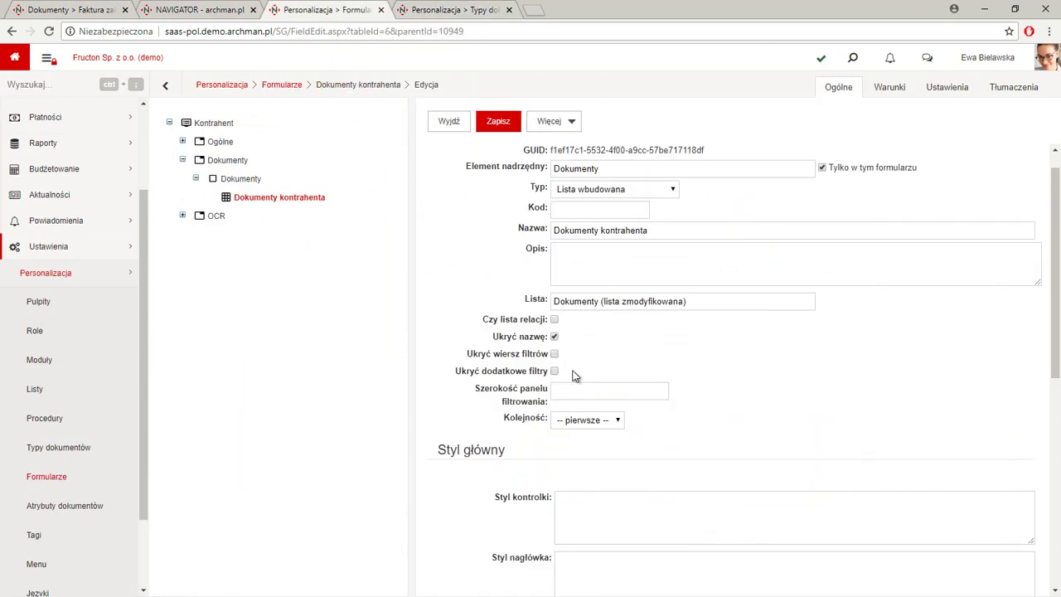
scroll(579, 363, down, 3)
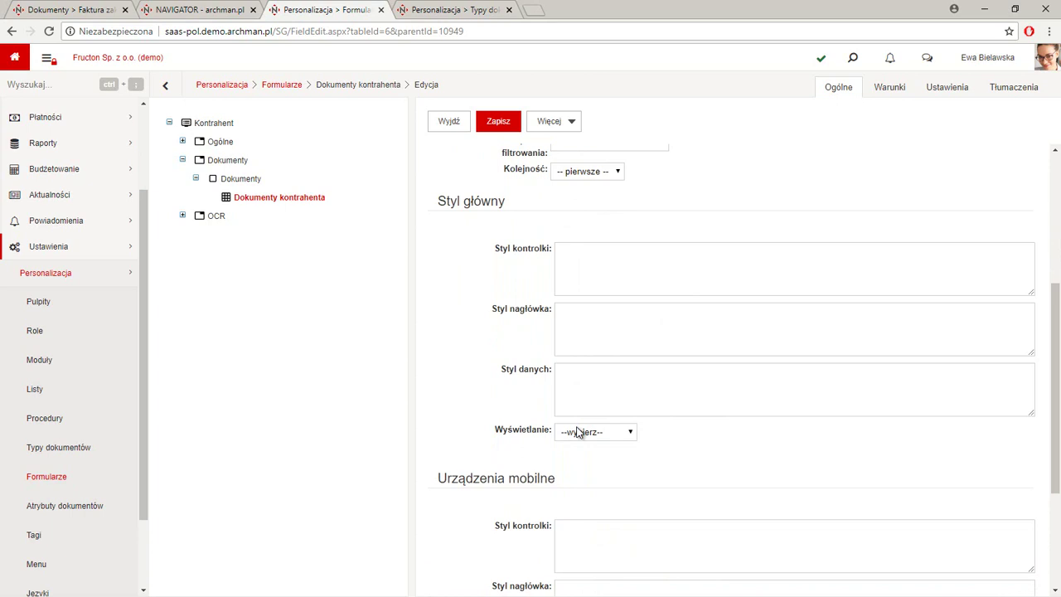
click(579, 433)
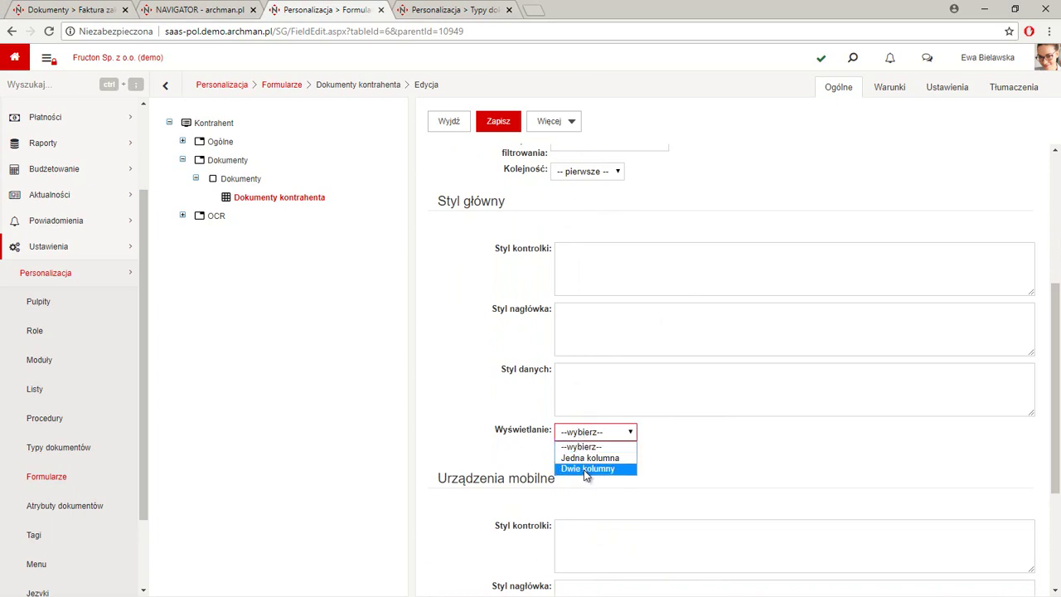
click(216, 10)
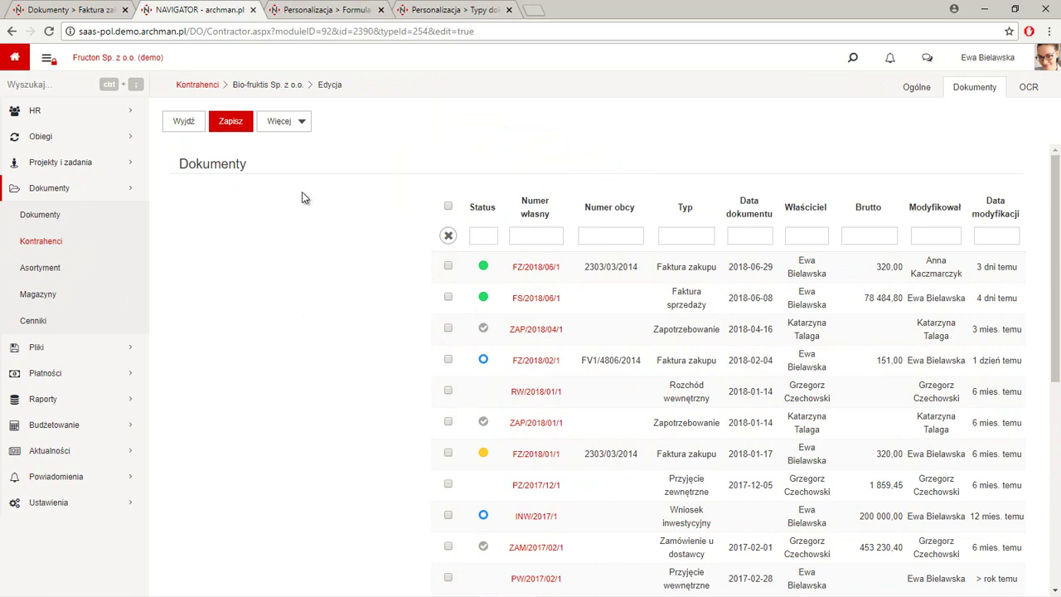
click(324, 7)
click(580, 433)
click(576, 456)
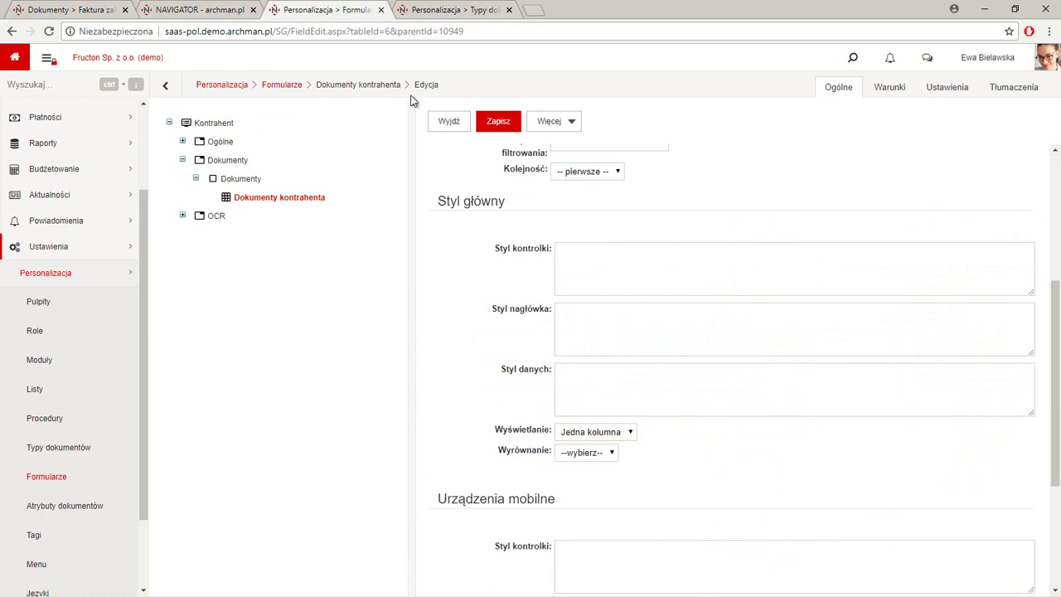
Reload the Bio-fruktis contractor form, then check its Dokumenty list, Ogólne data and the contractor ID in the page address
click(196, 9)
key(F5)
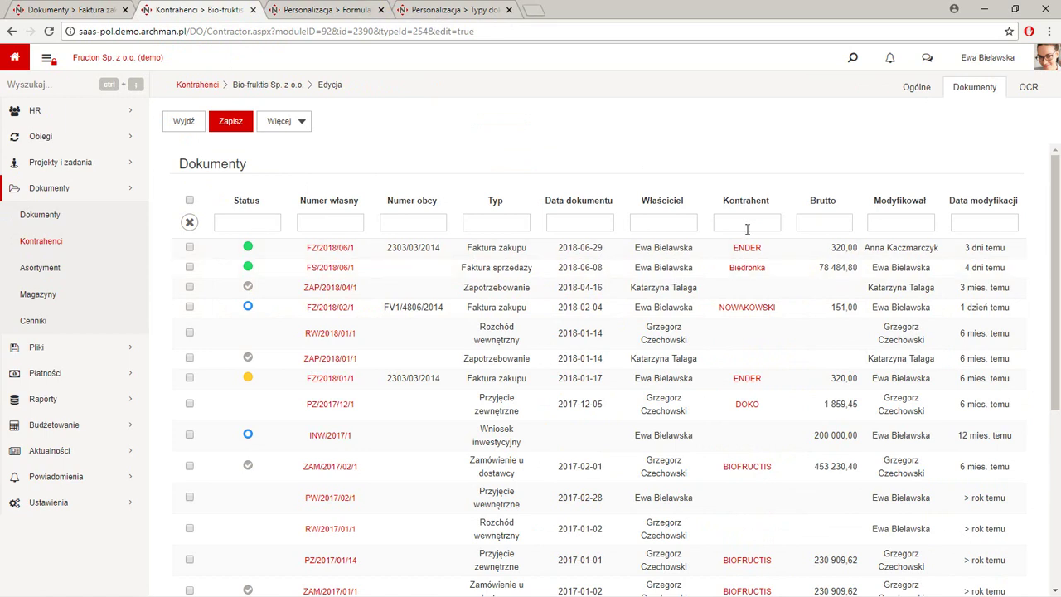
click(917, 89)
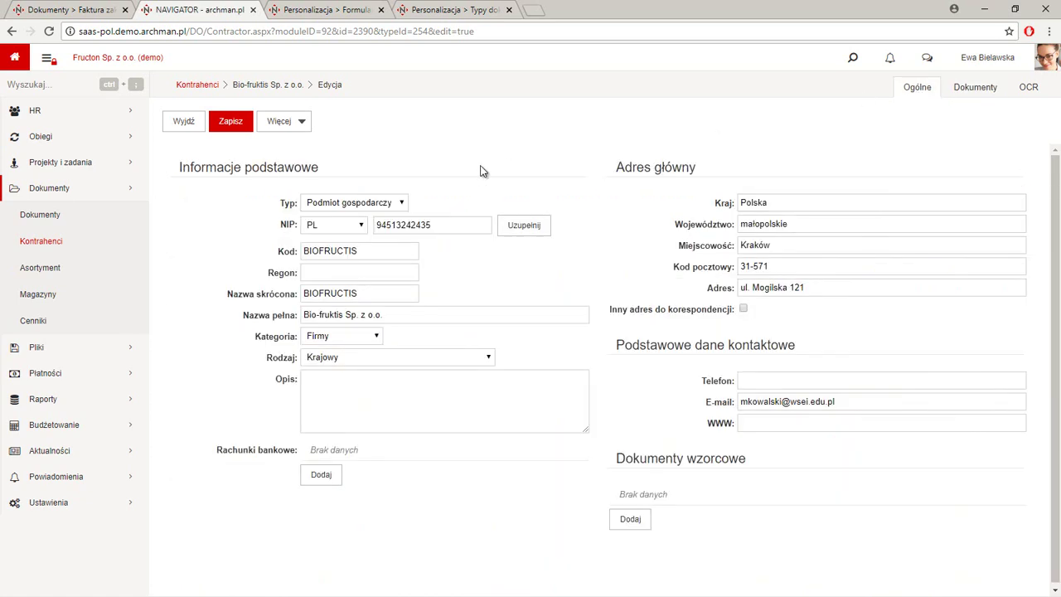
click(978, 92)
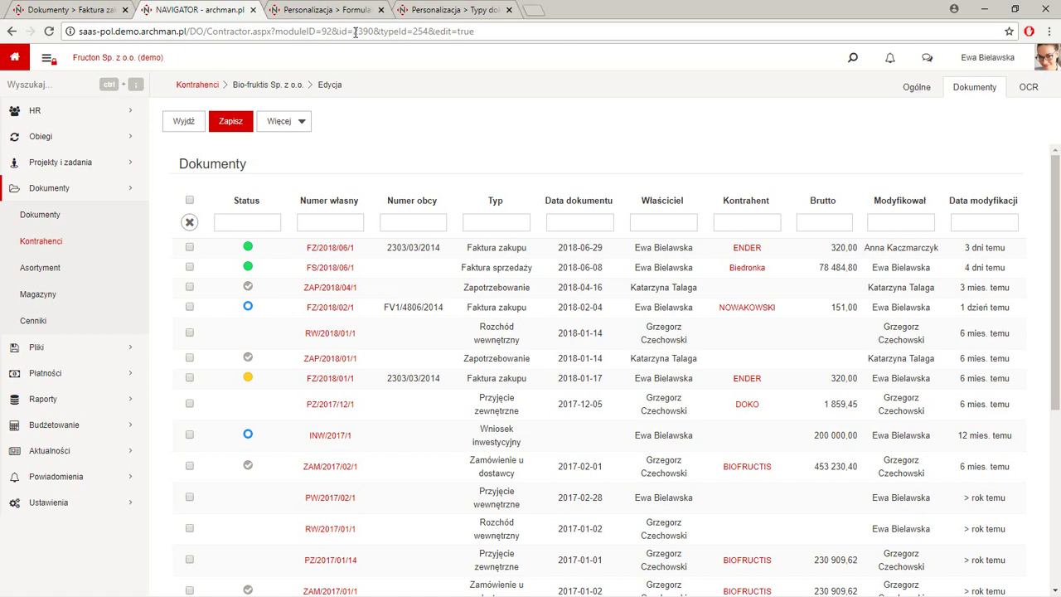
drag(354, 31, 375, 31)
click(368, 32)
drag(353, 31, 373, 32)
click(413, 116)
click(313, 8)
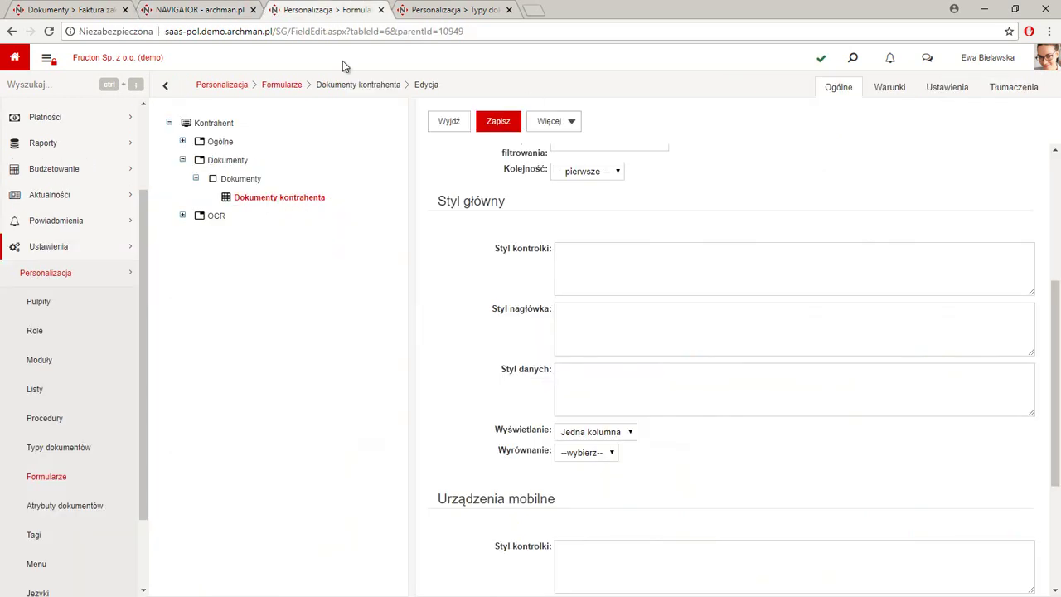
click(883, 87)
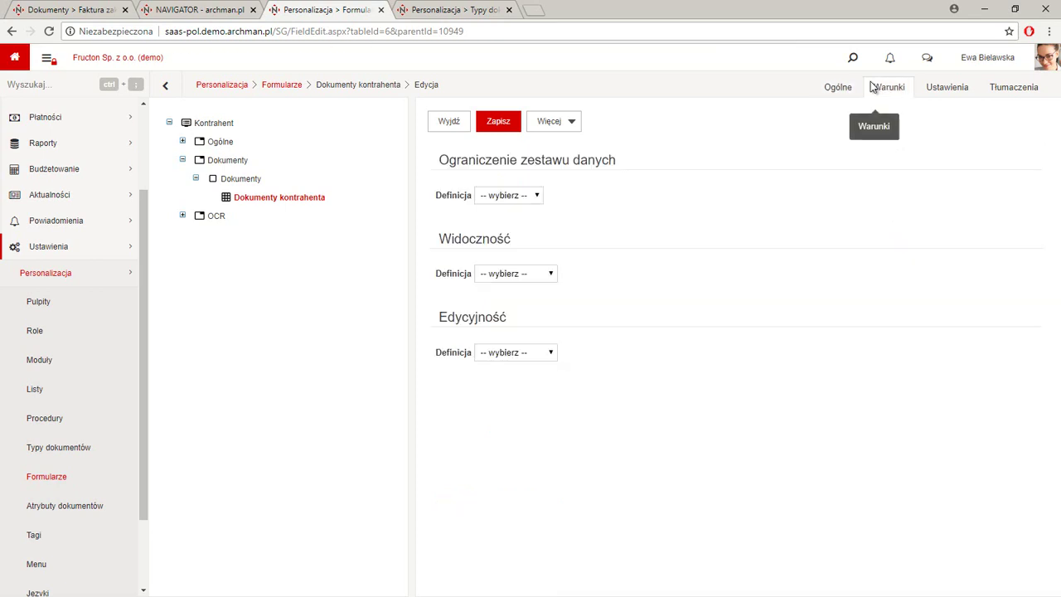
click(503, 196)
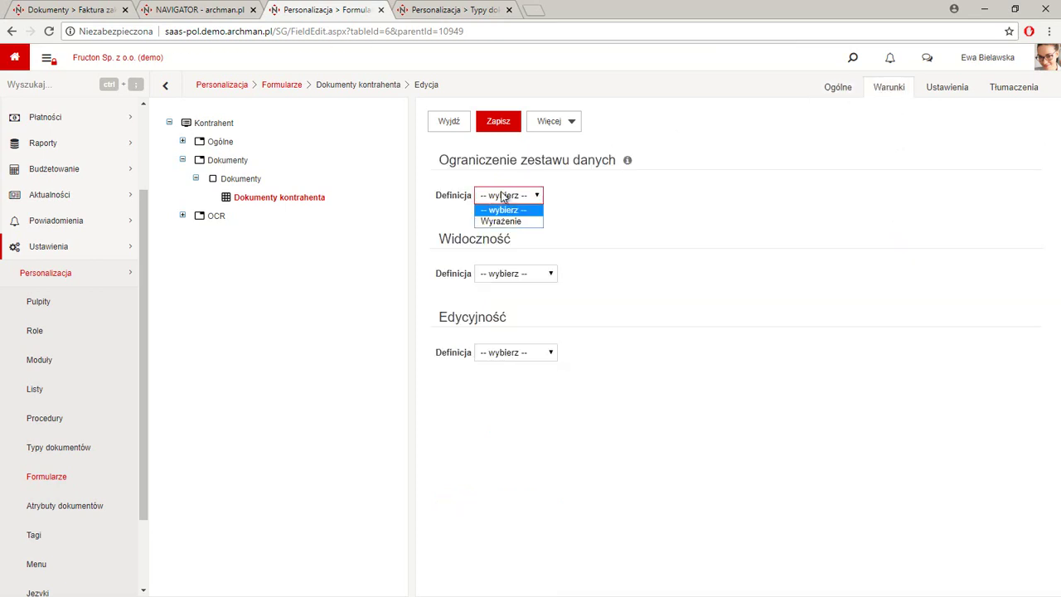
click(500, 221)
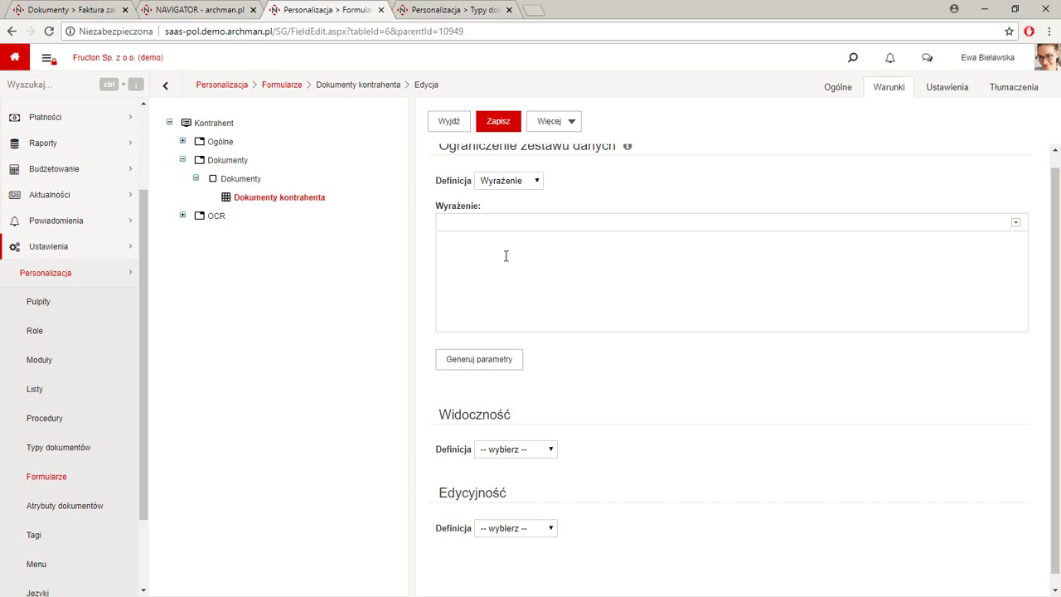
click(506, 256)
click(629, 269)
key(ctrl+v)
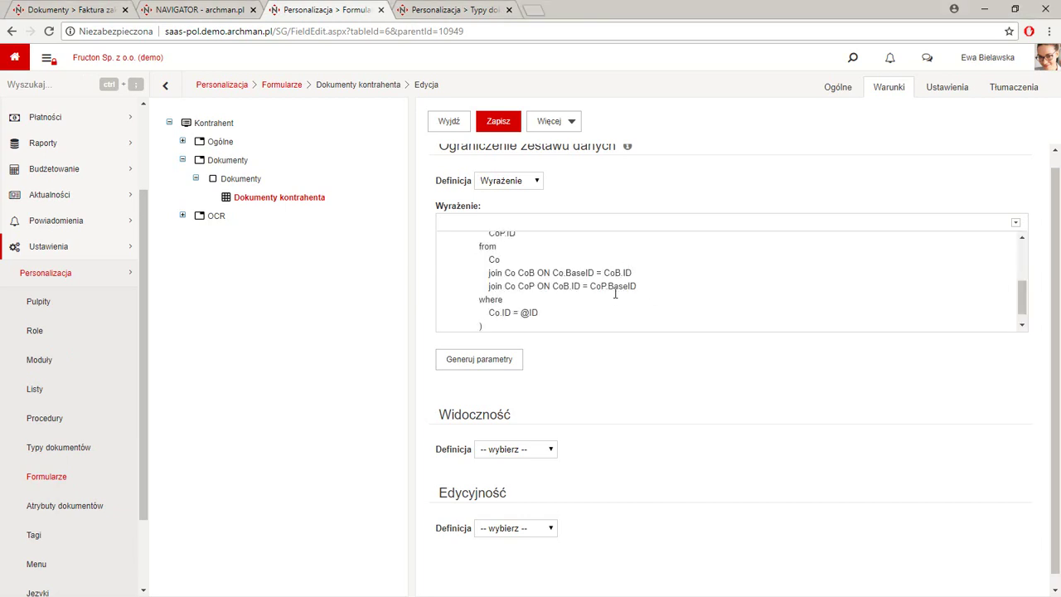
scroll(616, 294, up, 5)
scroll(616, 294, down, 5)
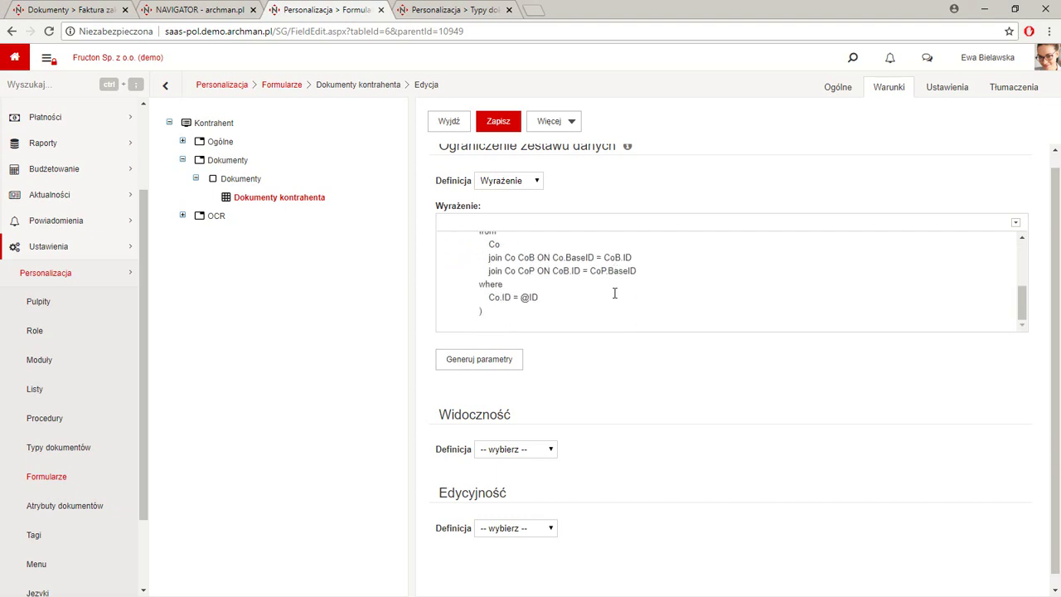
click(495, 361)
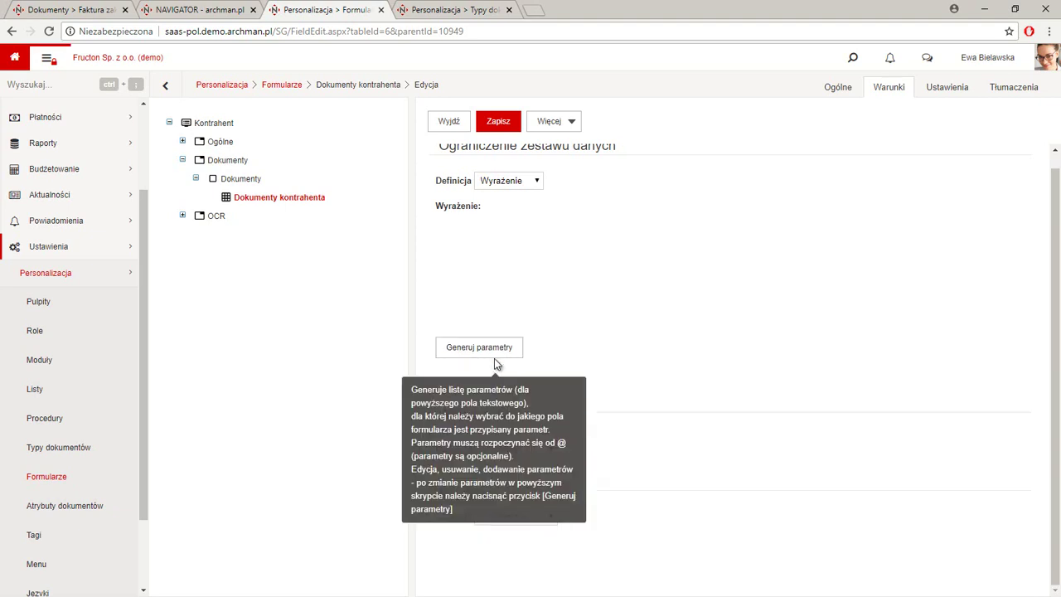
click(578, 389)
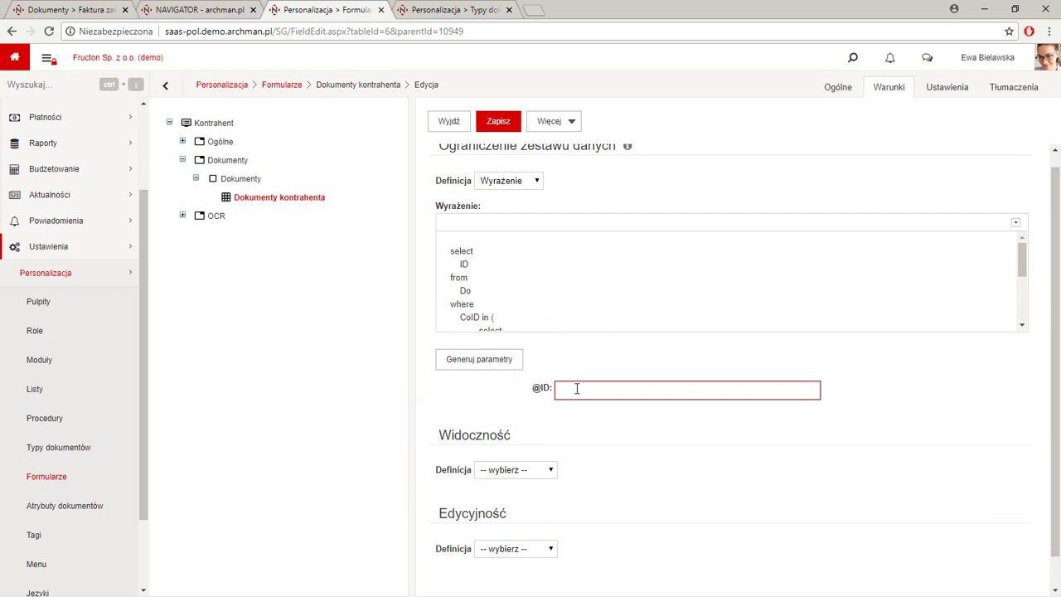
click(223, 5)
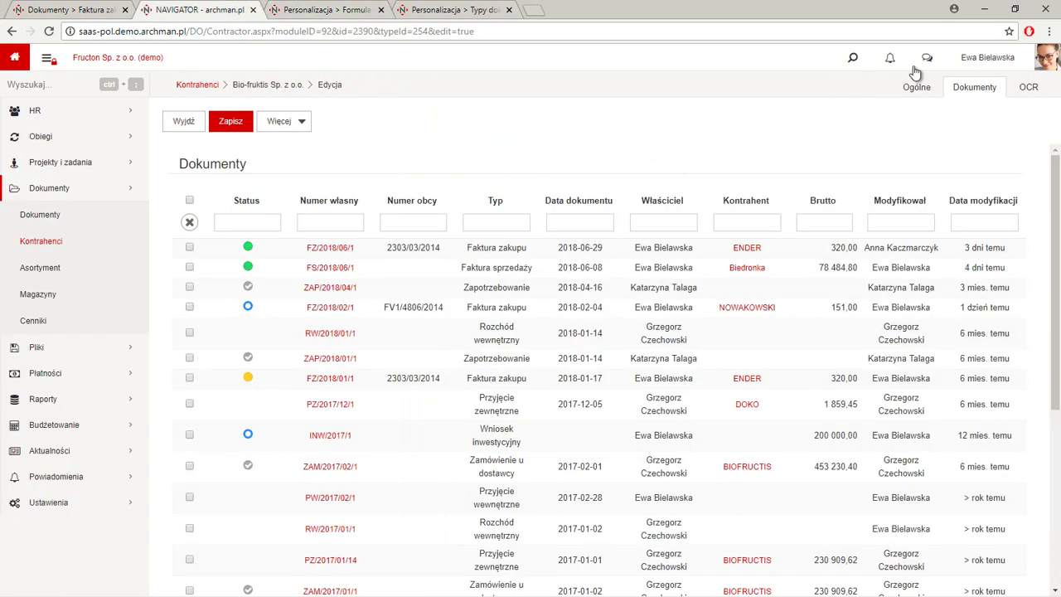
click(916, 90)
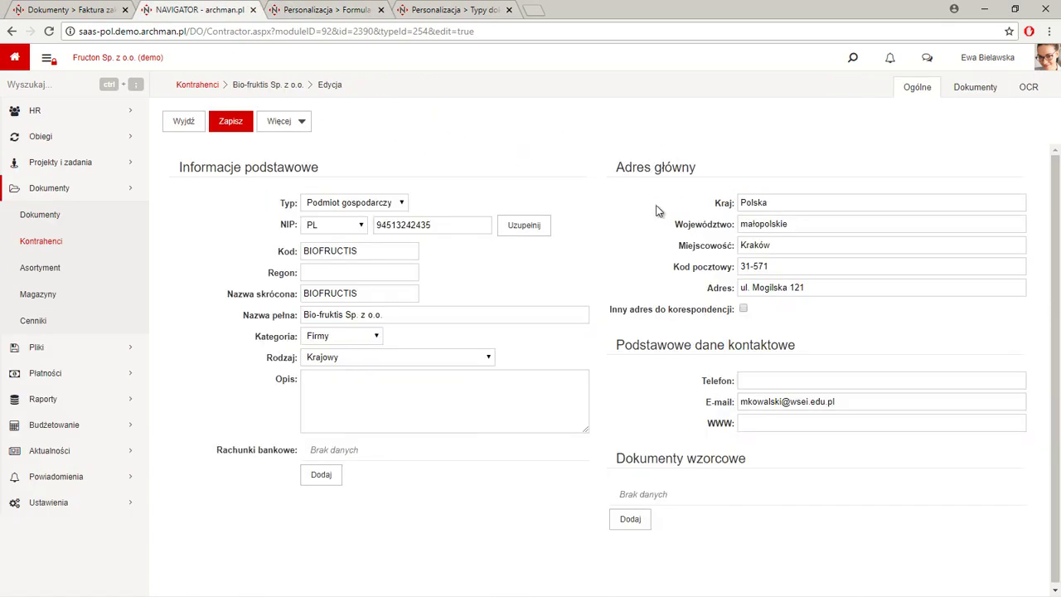
click(292, 6)
text(id)
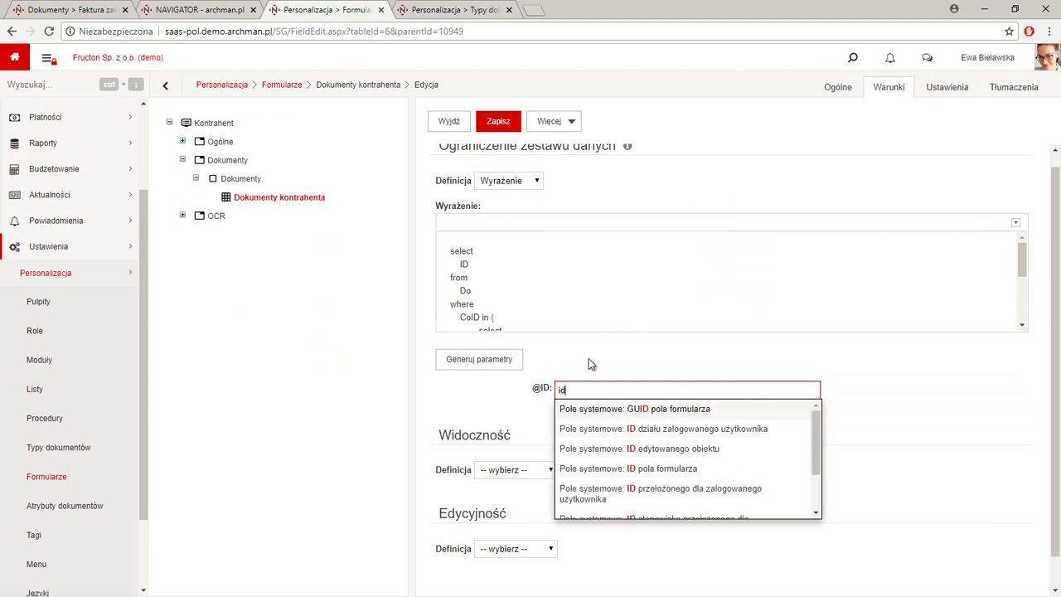
text( e)
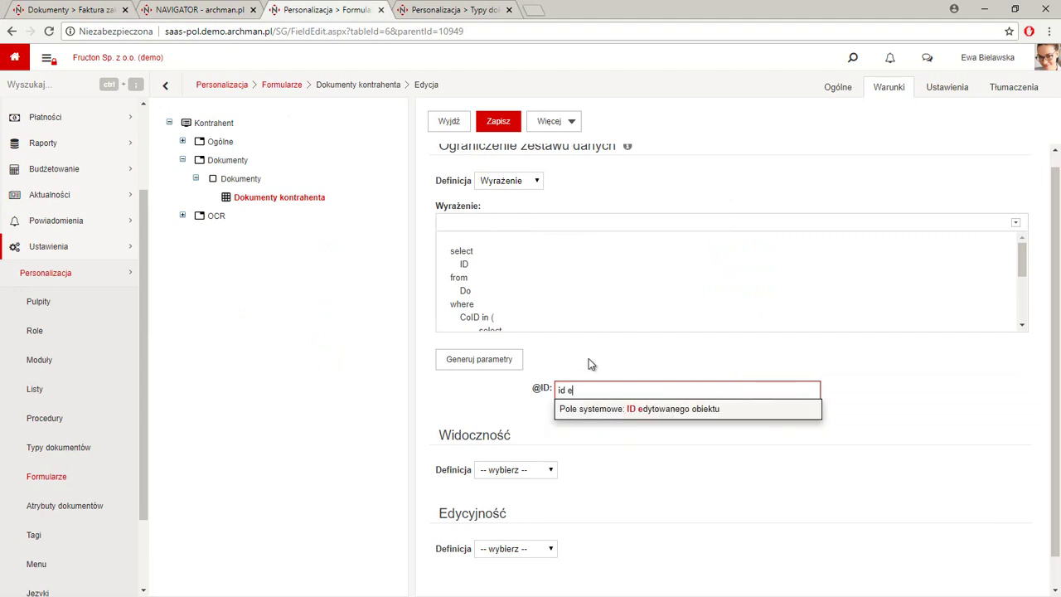
click(632, 409)
Check the end of the restriction query and save the Dokumenty kontrahenta element
scroll(586, 311, down, 1)
scroll(586, 311, down, 3)
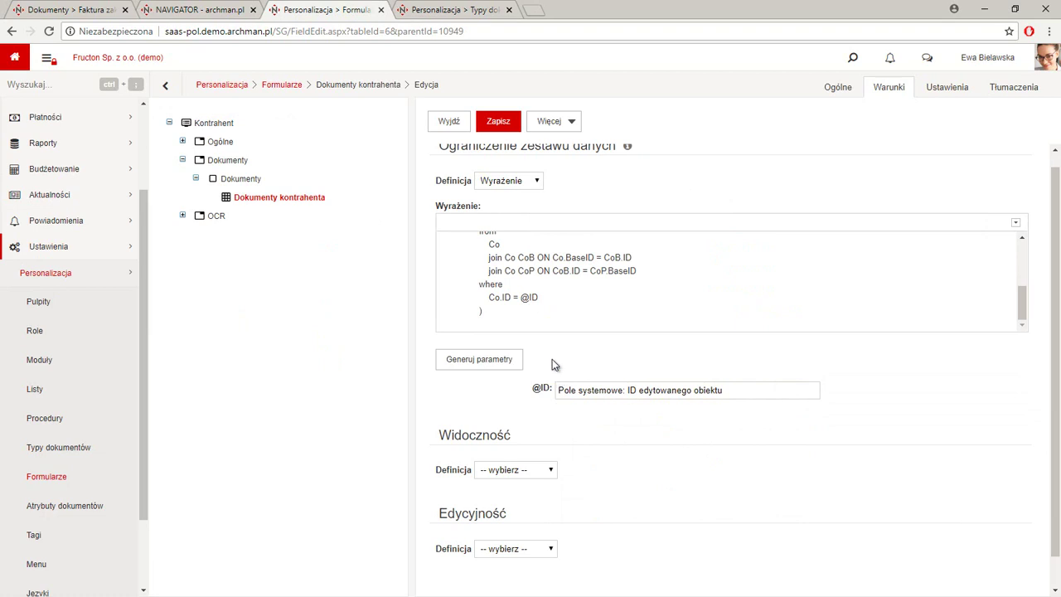
click(541, 283)
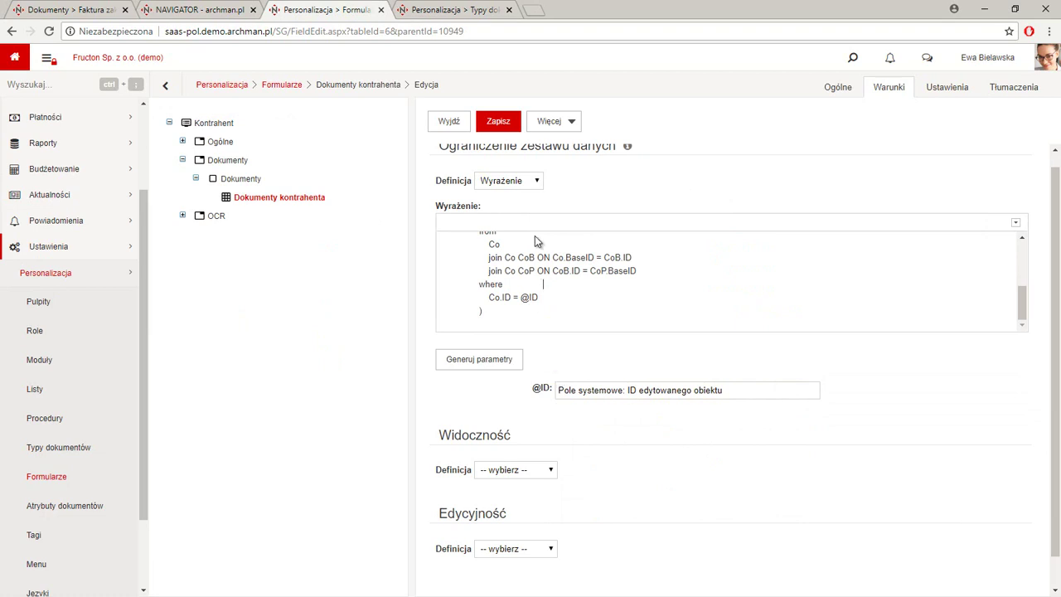
click(499, 123)
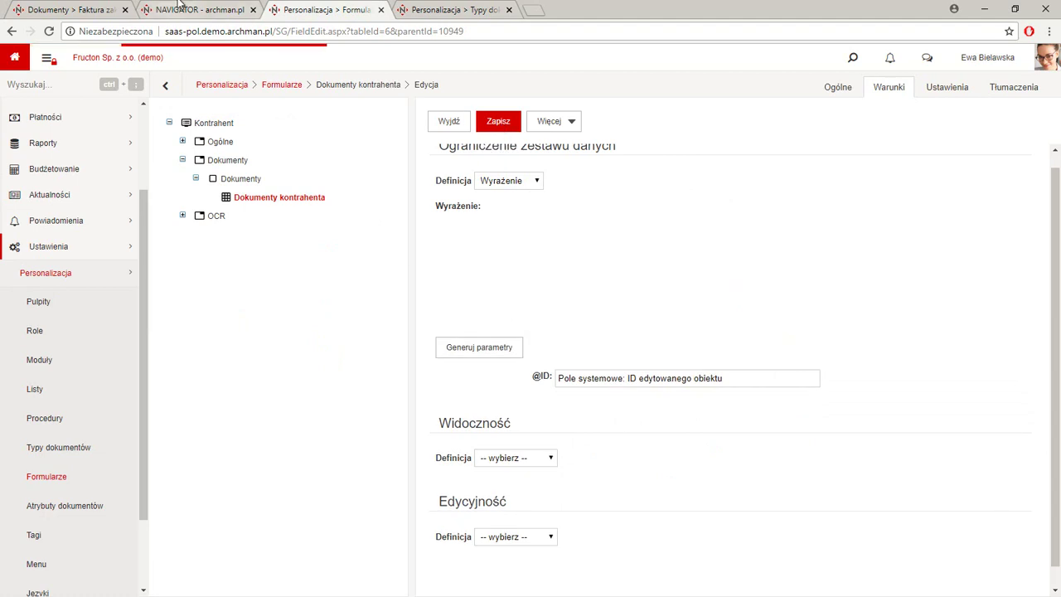
Reload the Bio-fruktis contractor form and look through its Dokumenty list to check which contractor the documents belong to
click(208, 9)
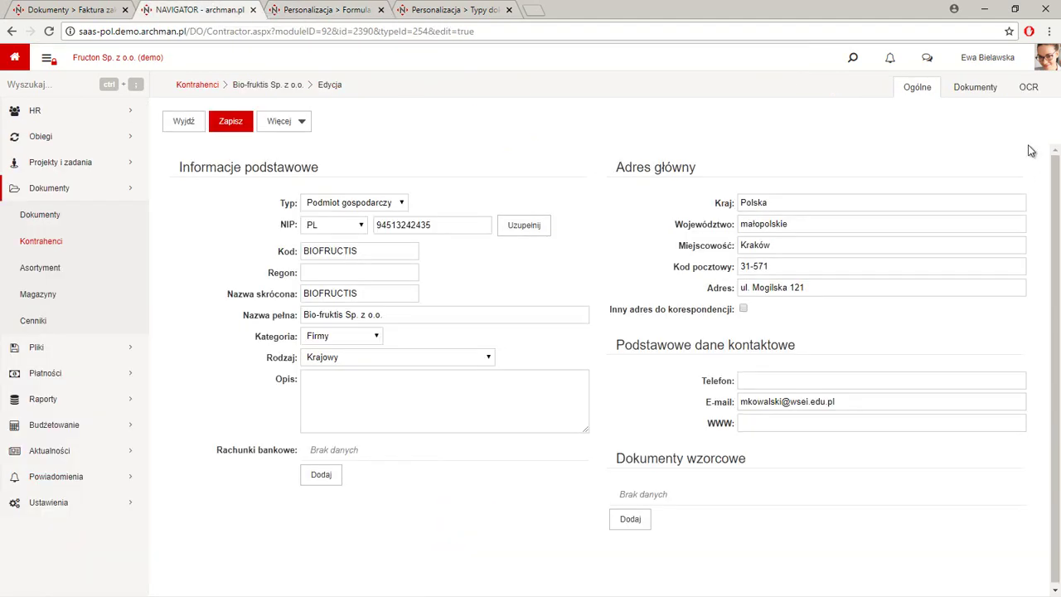
click(988, 90)
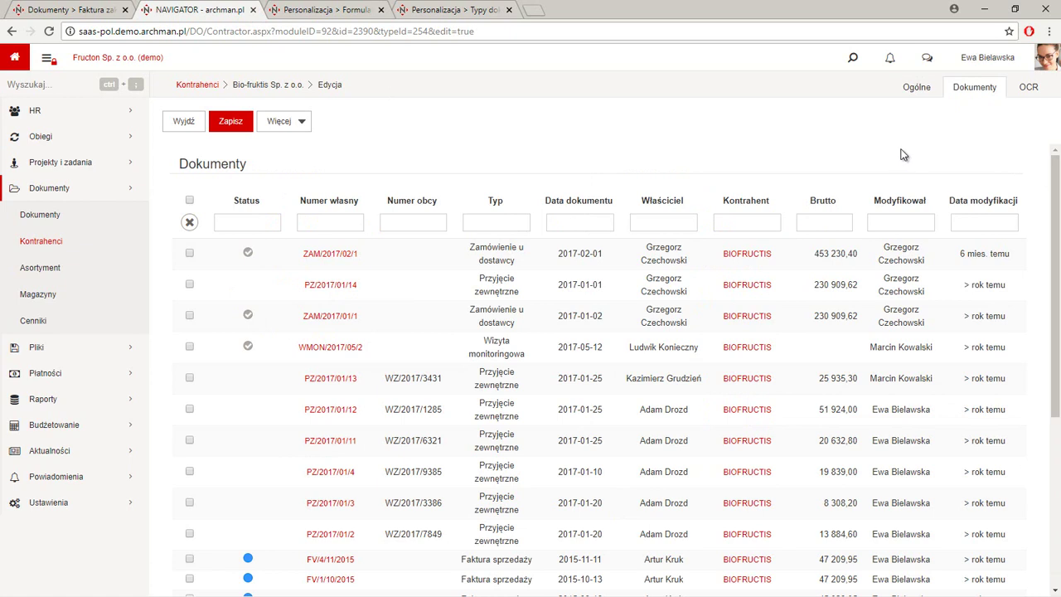
scroll(525, 268, down, 5)
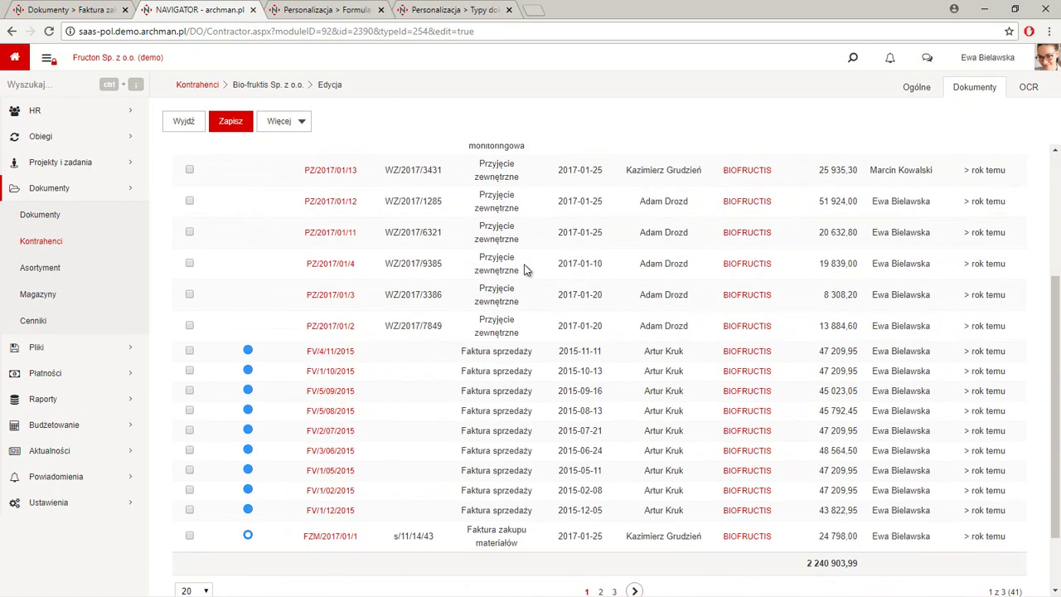
scroll(726, 383, up, 5)
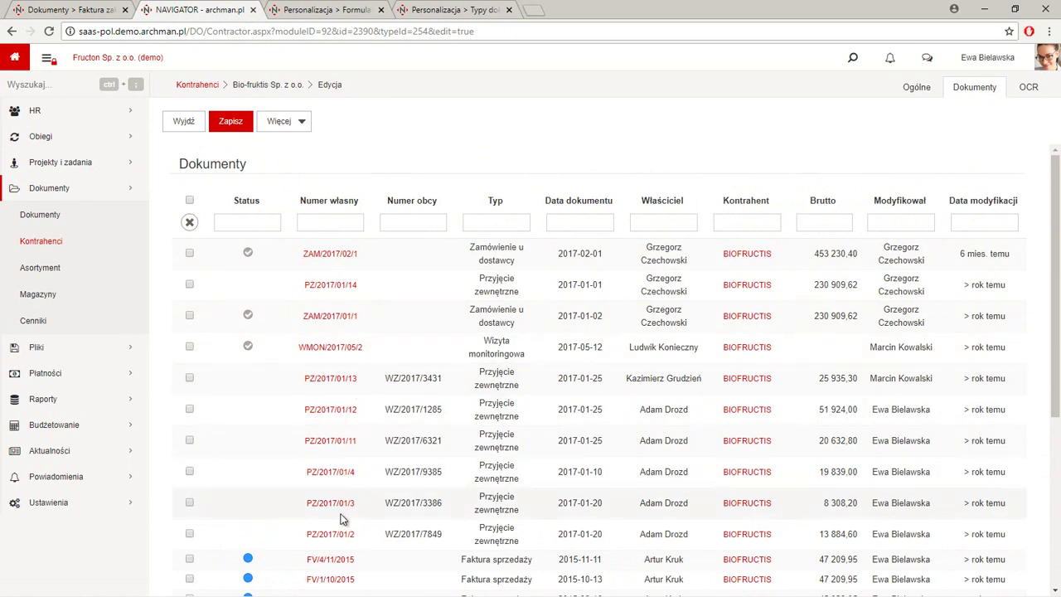
View the Ogólne settings of the Dokumenty kontrahenta element, then the Dodatkowe filtry section of the main document list
click(314, 10)
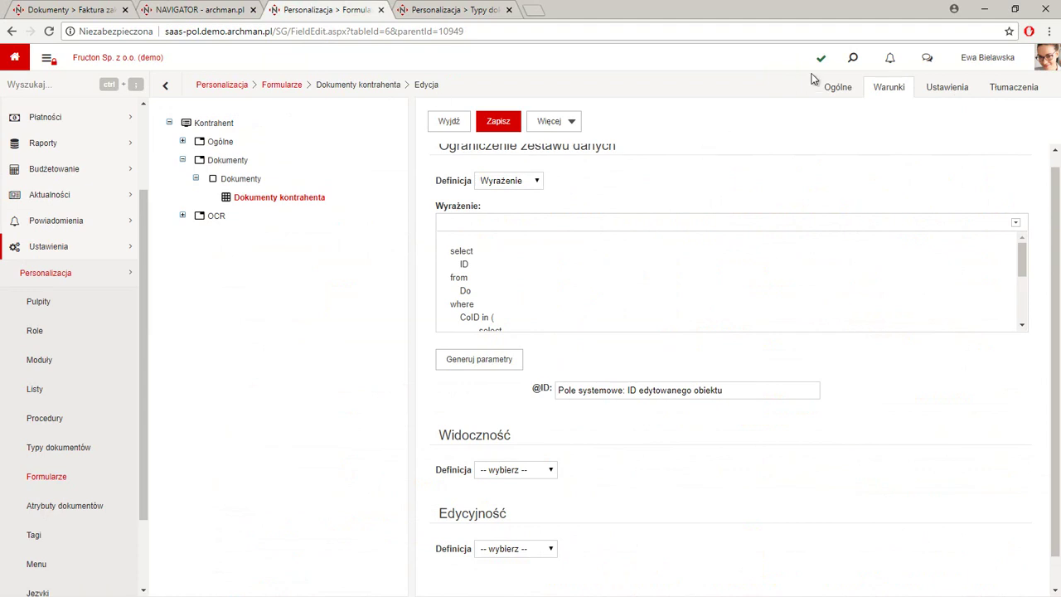
click(838, 89)
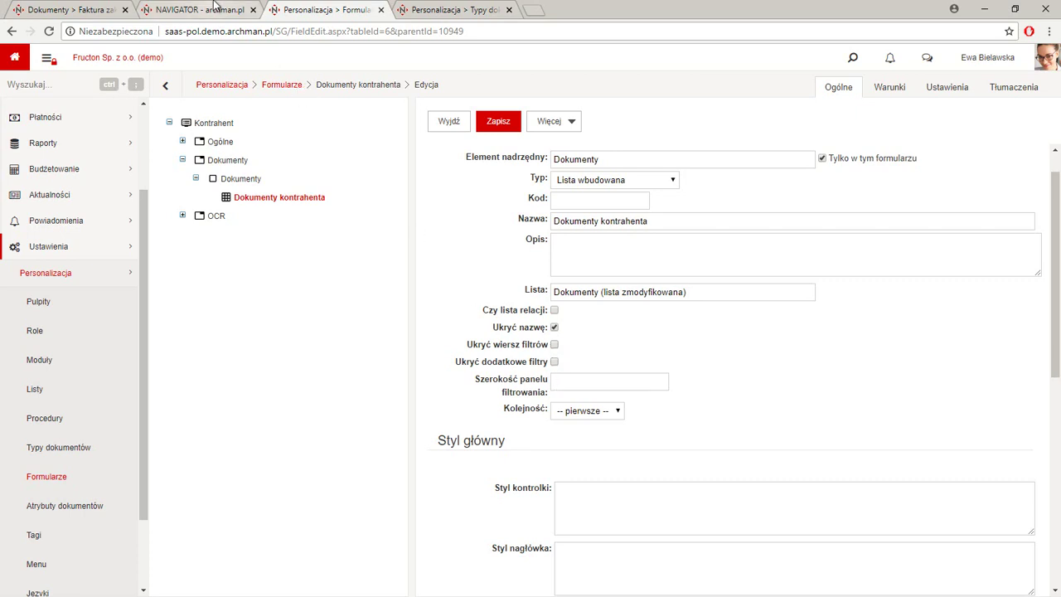
click(83, 8)
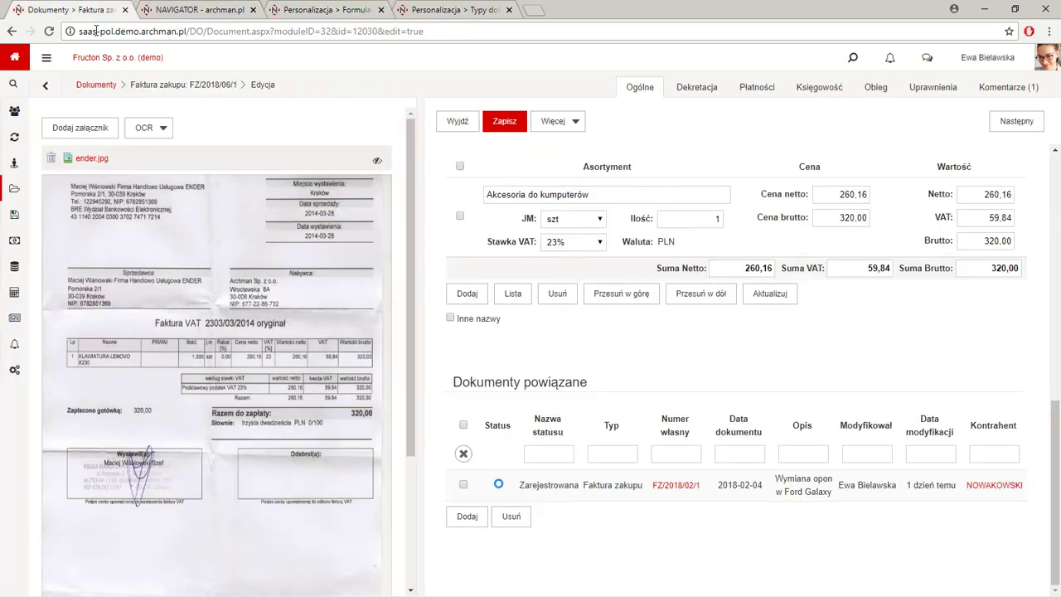
click(91, 89)
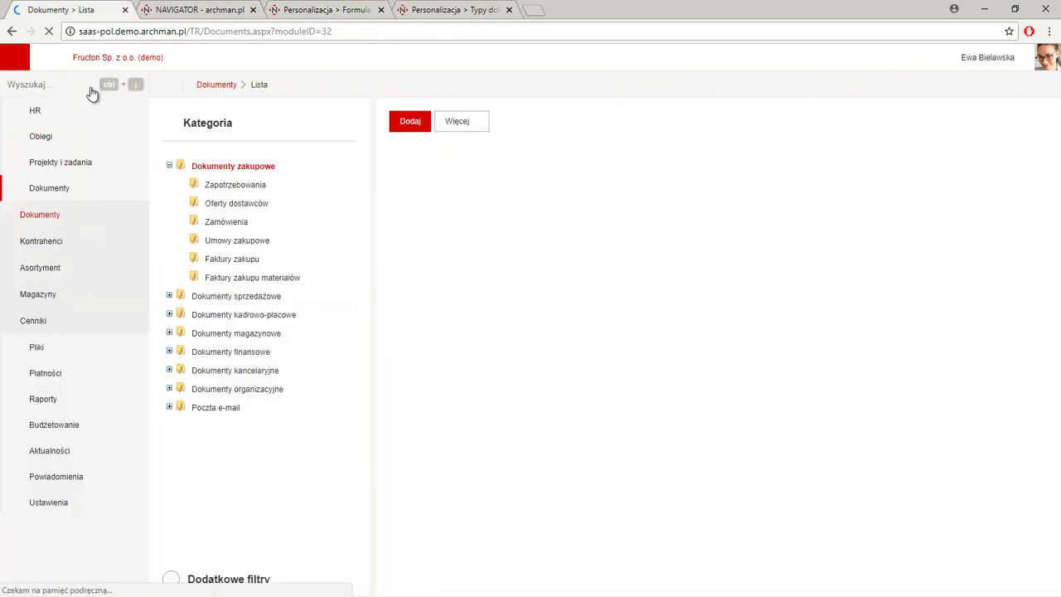
double_click(232, 578)
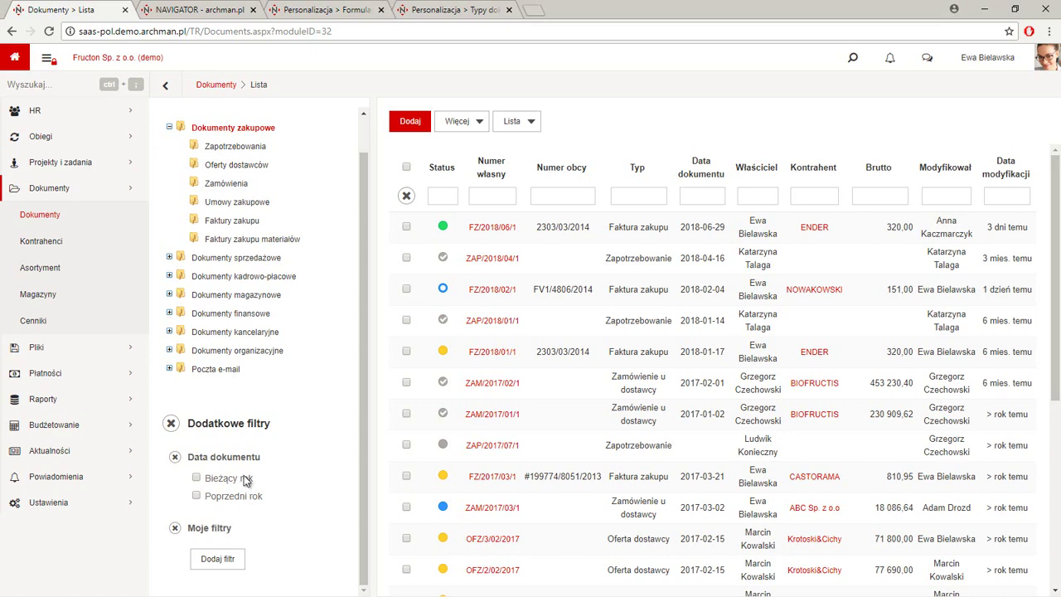
Set the filter panel width (Szerokość panelu filtrowania) of the Dokumenty kontrahenta element to 200 and save it
click(222, 9)
click(319, 9)
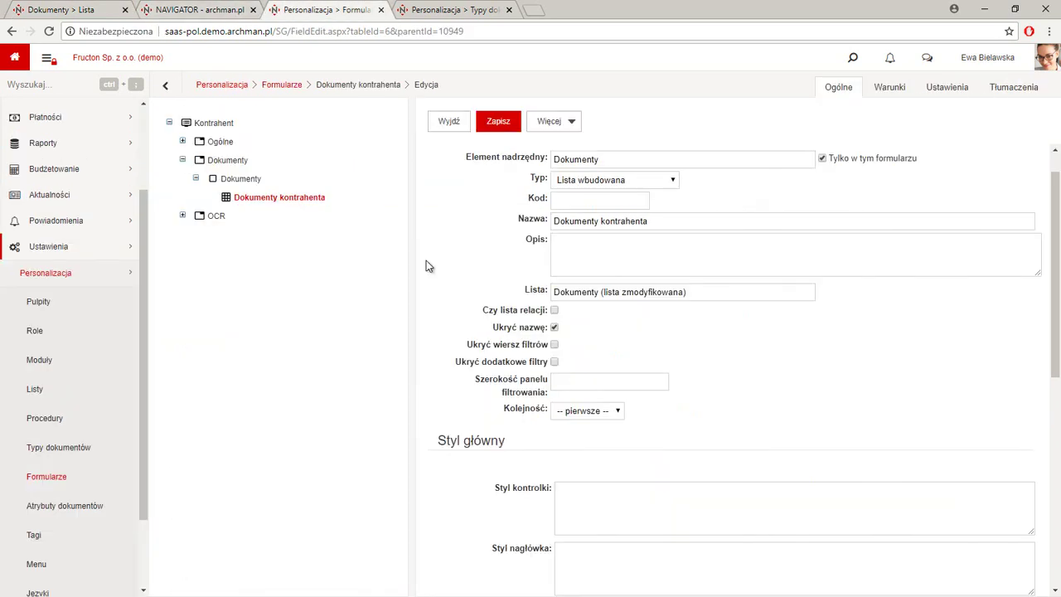
click(572, 379)
text(200)
click(592, 350)
click(495, 123)
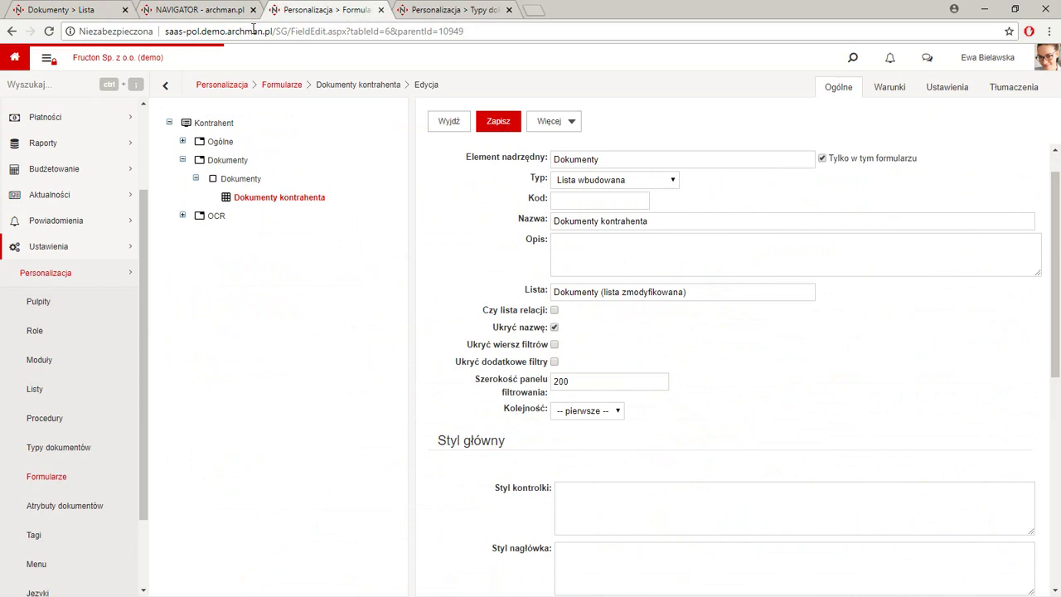
Reload the Bio-fruktis contractor form and view the filter panel beside its Dokumenty list
click(222, 9)
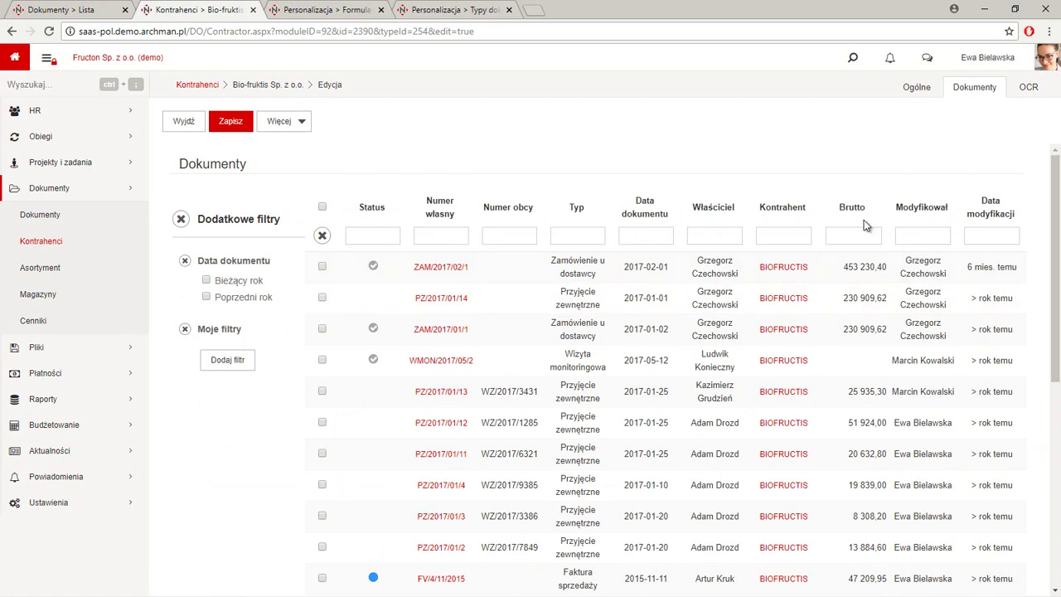
click(917, 87)
click(963, 89)
Test the Bieżący rok and Poprzedni rok document date filters on the contractor's list, then clear them
click(206, 281)
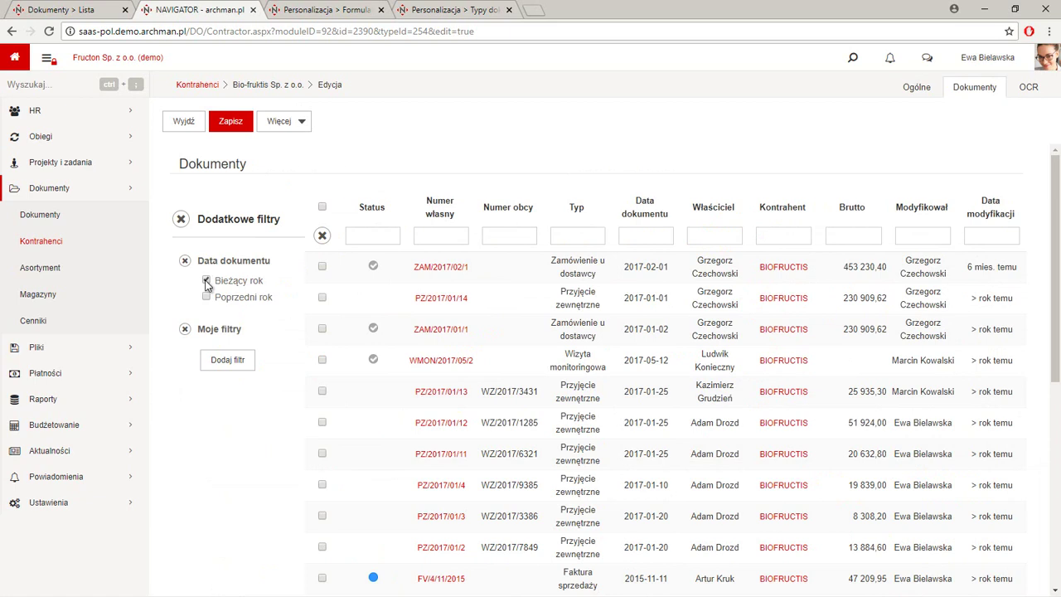
click(206, 282)
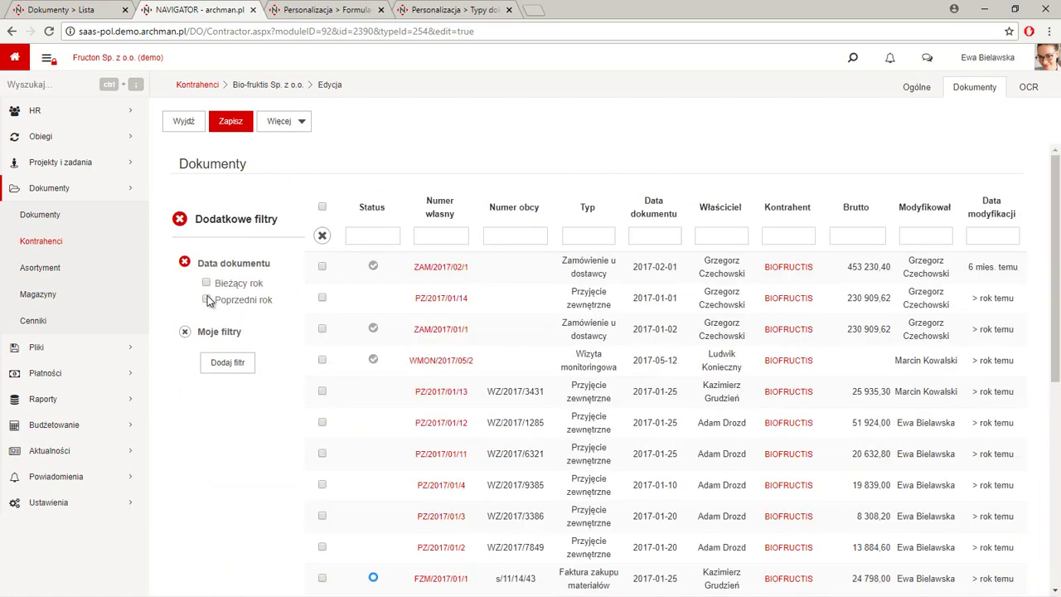
click(206, 299)
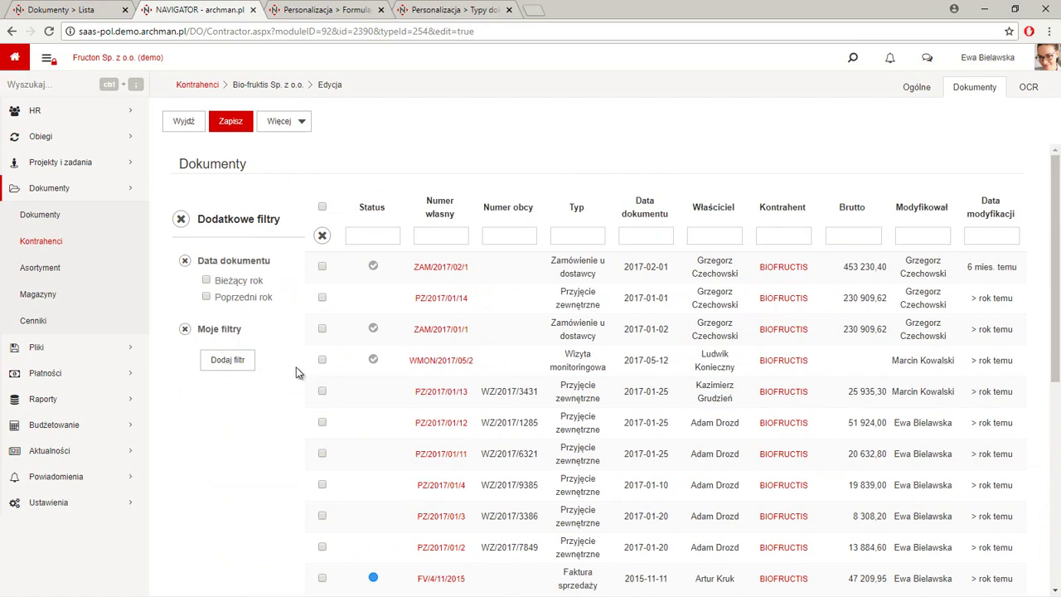